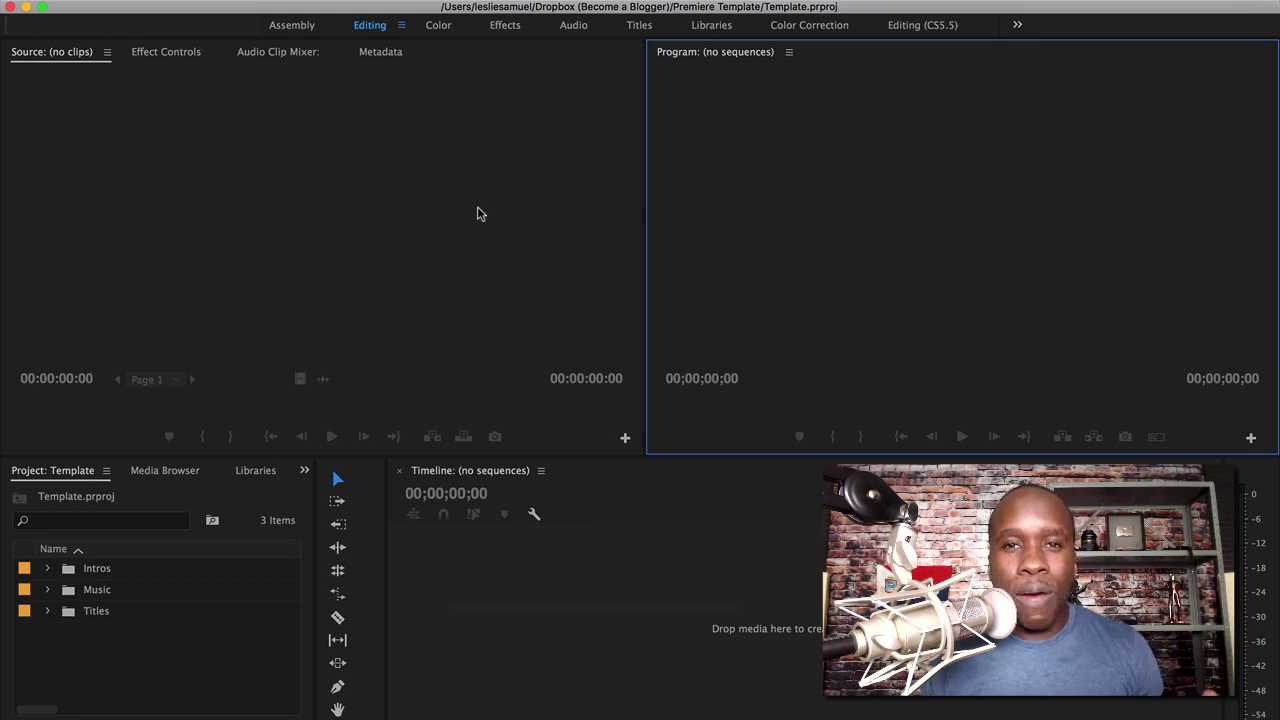
Browse Dropbox to Premiere Template > Assets > Intros and open BAB_Intro.mp4.
key(super+alt+space)
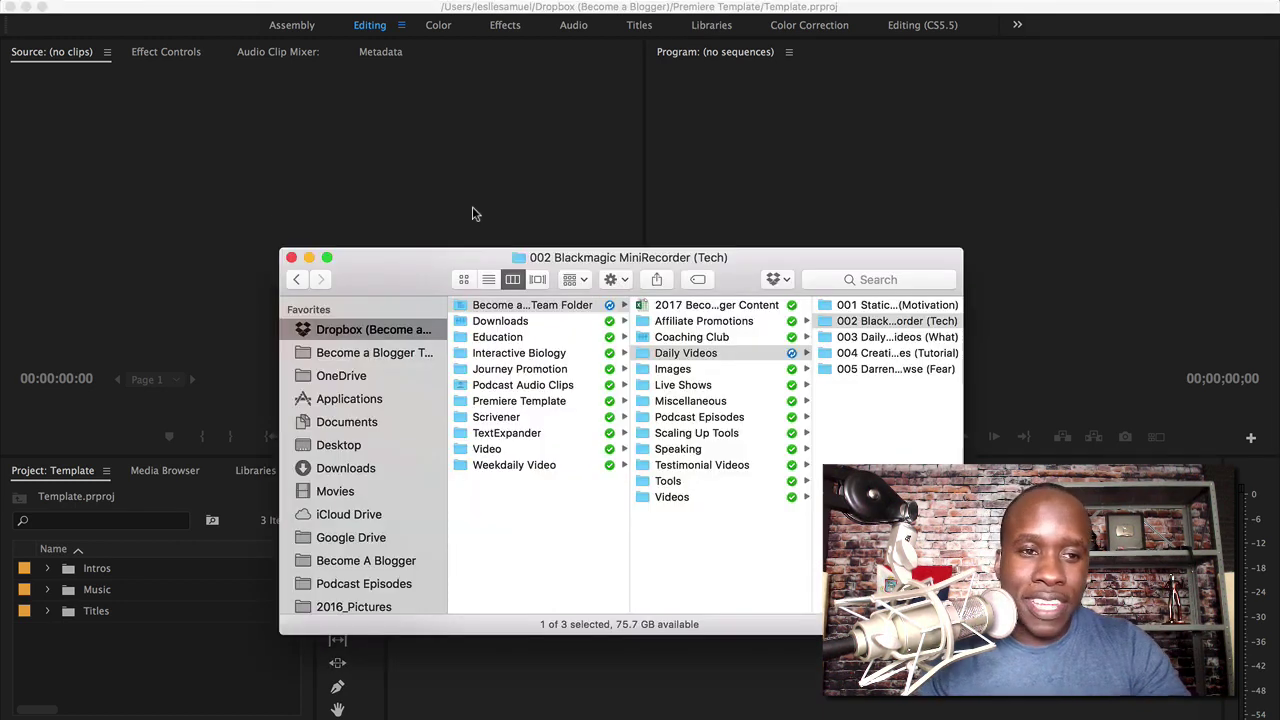
click(350, 337)
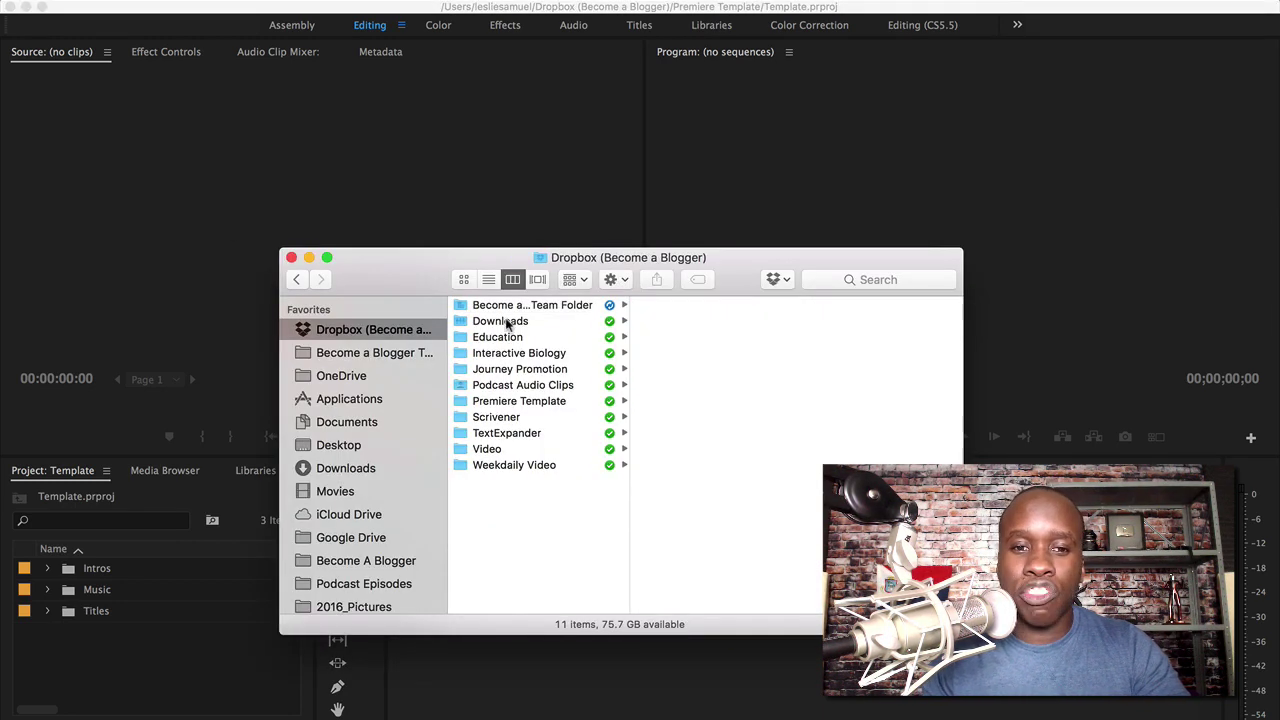
click(502, 399)
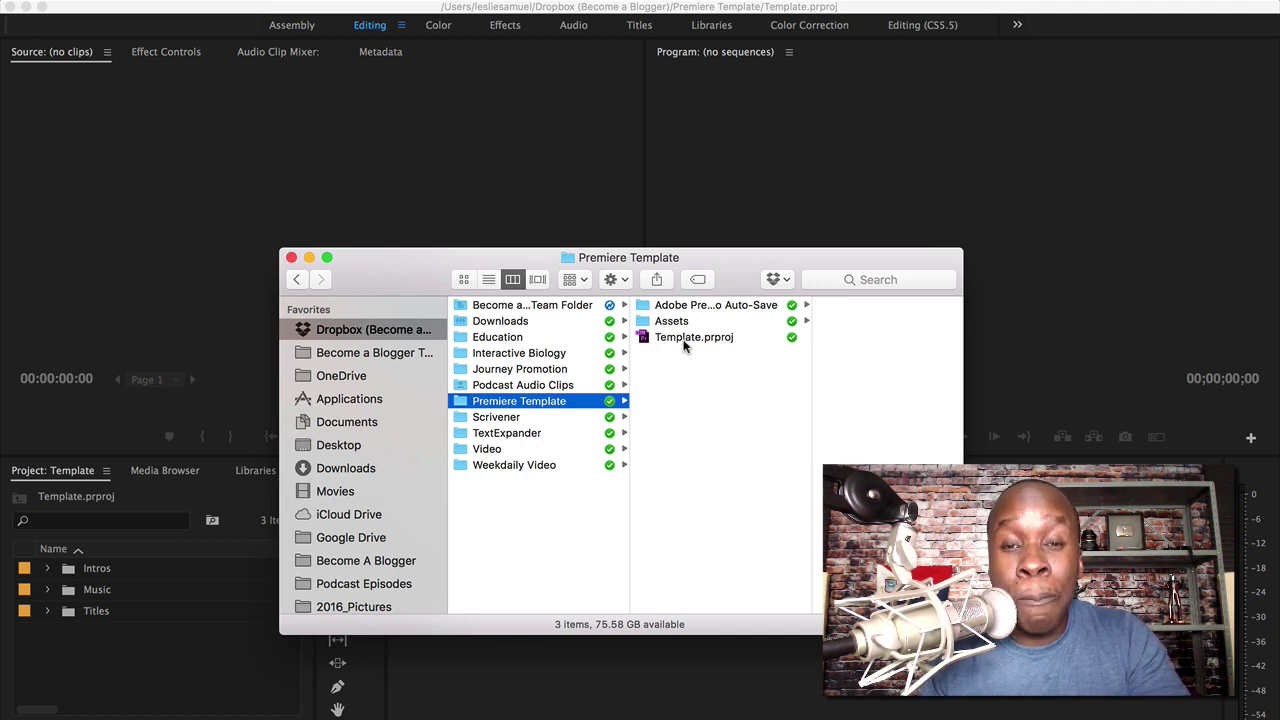
click(676, 324)
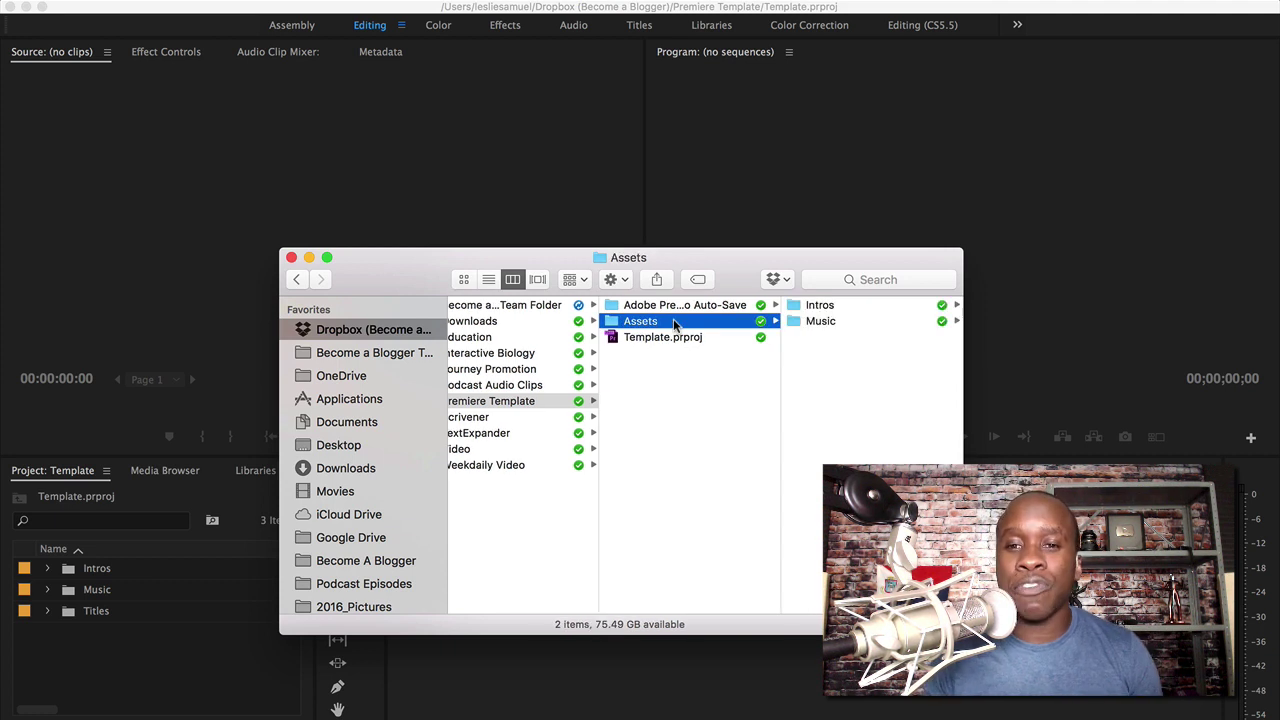
click(813, 308)
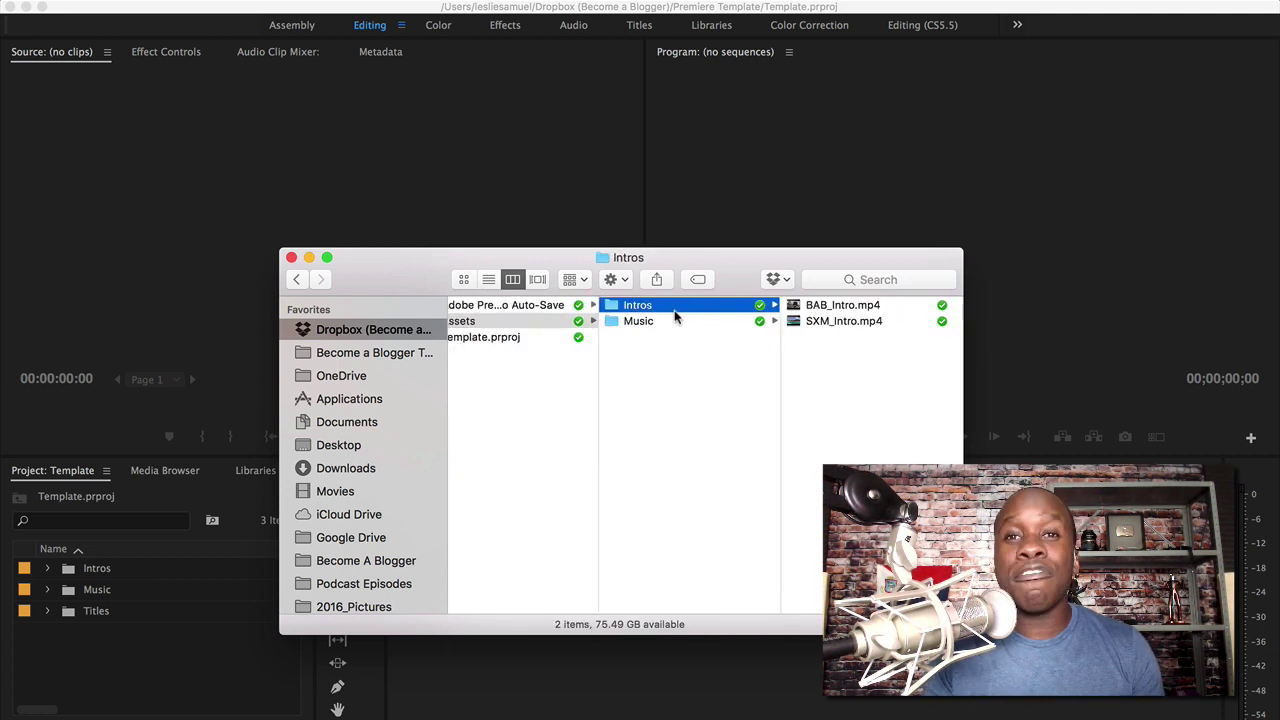
double_click(813, 306)
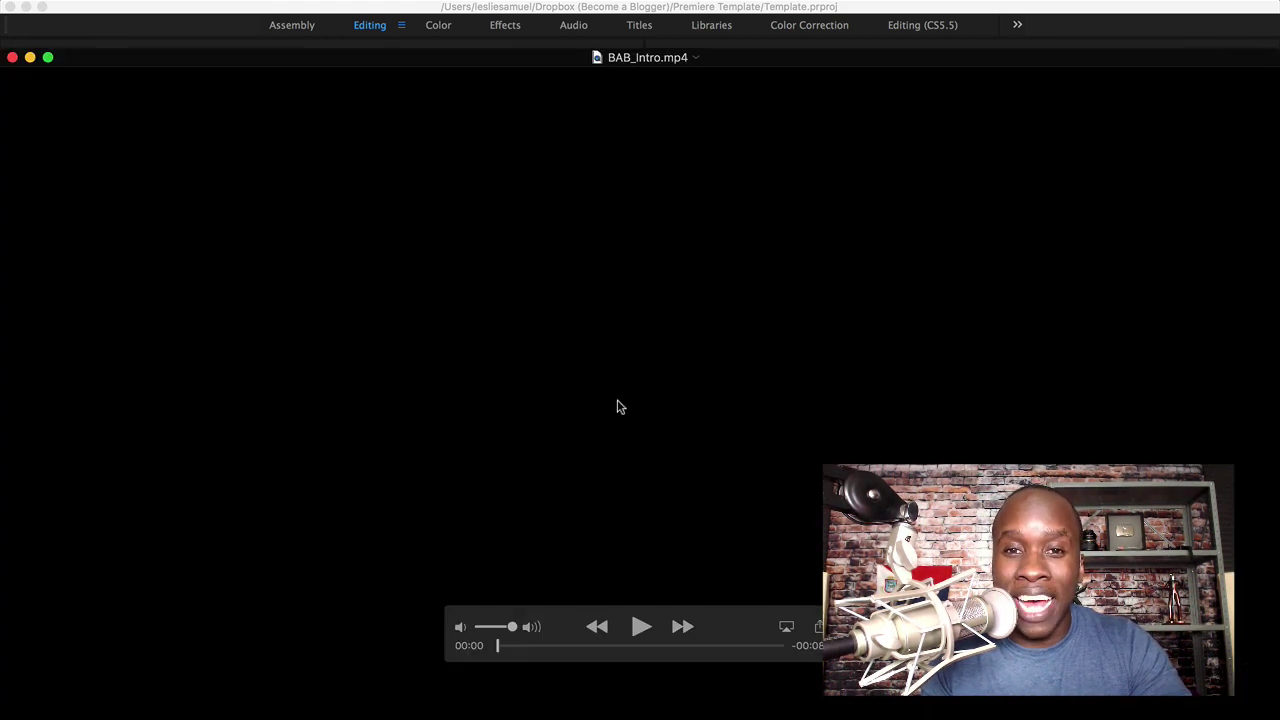
Play the 8-second BAB_Intro.mp4 clip in QuickTime Player, then close the player.
key(space)
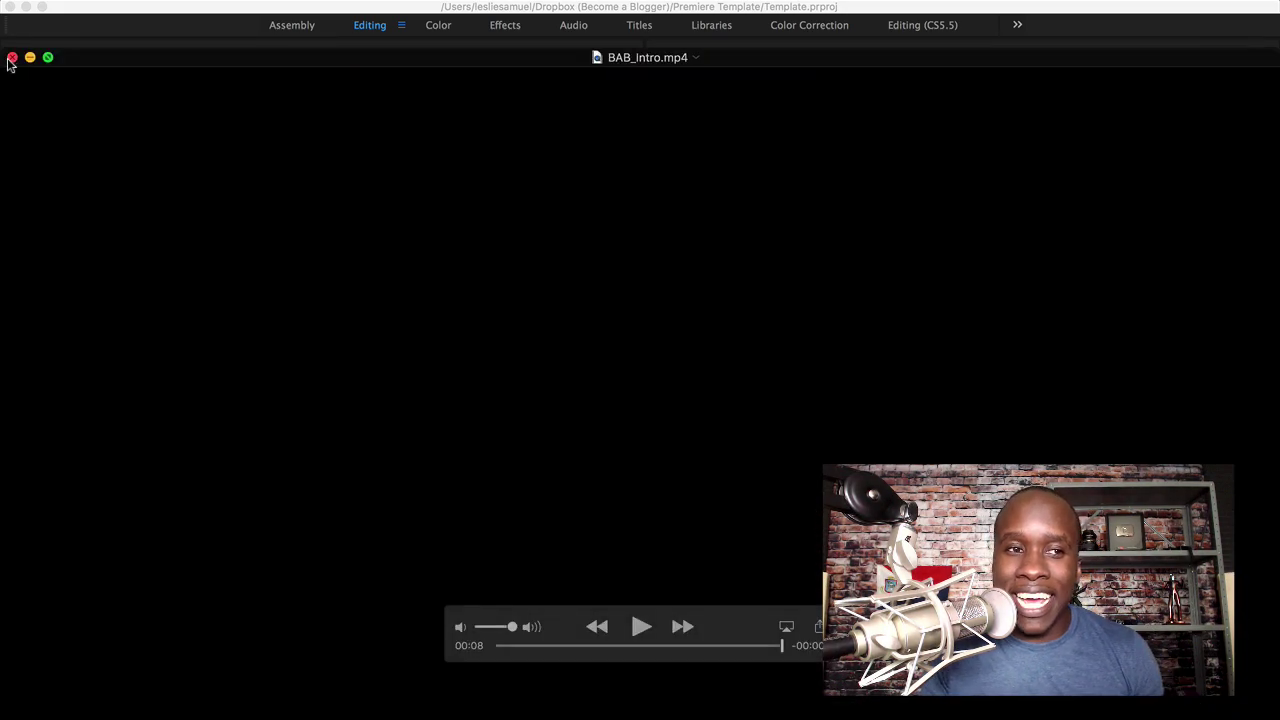
click(12, 58)
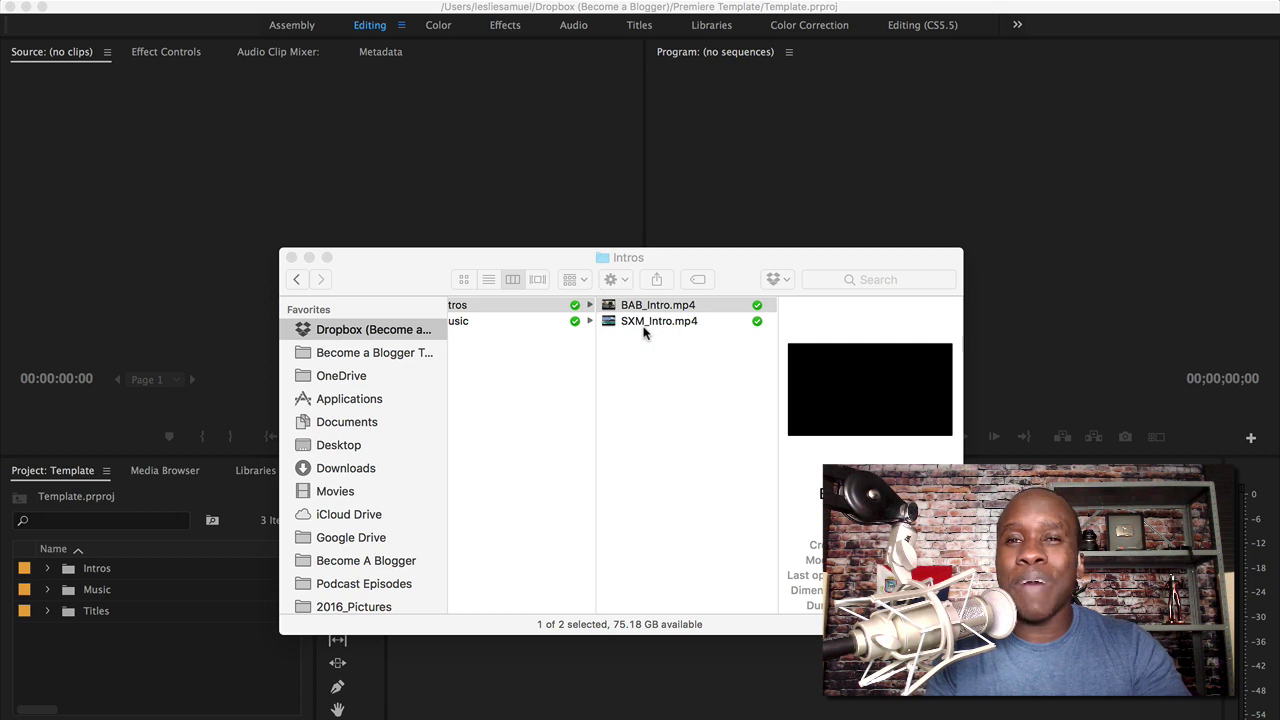
Look through the Music folder's Chop Buster and Late Show tracks, then switch back to Premiere.
scroll(603, 334, left, 3)
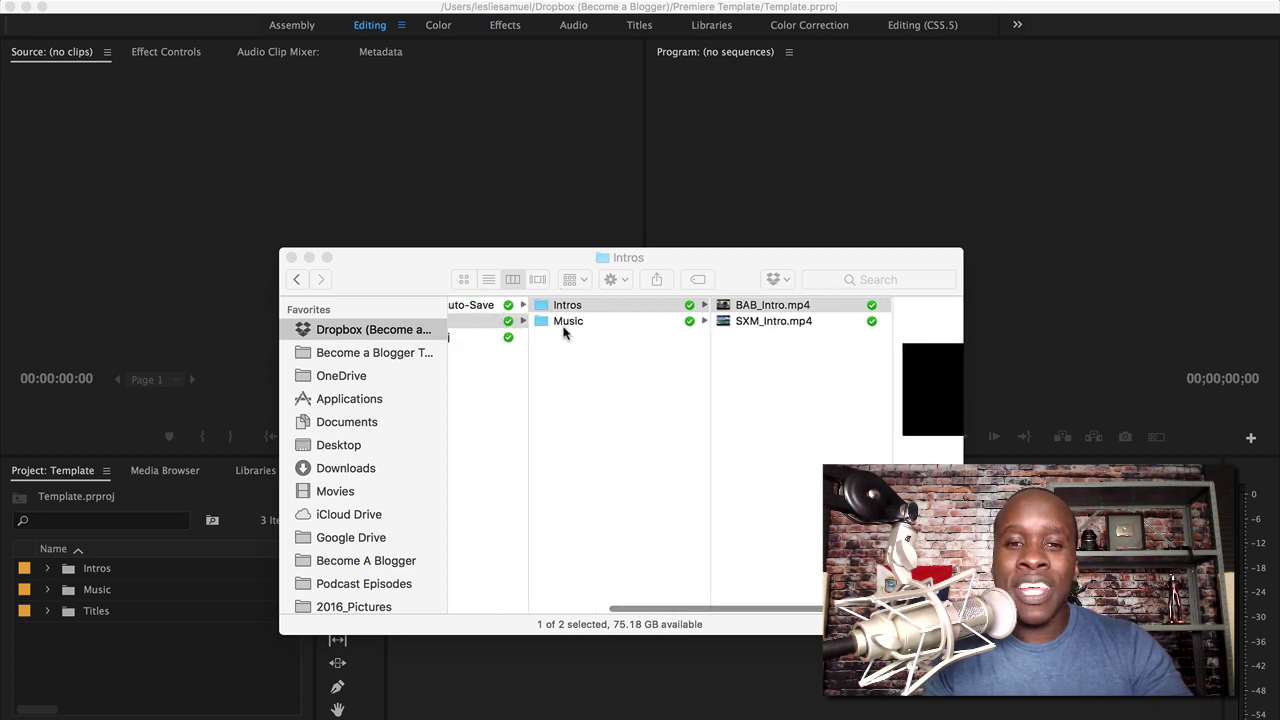
click(567, 322)
click(567, 322)
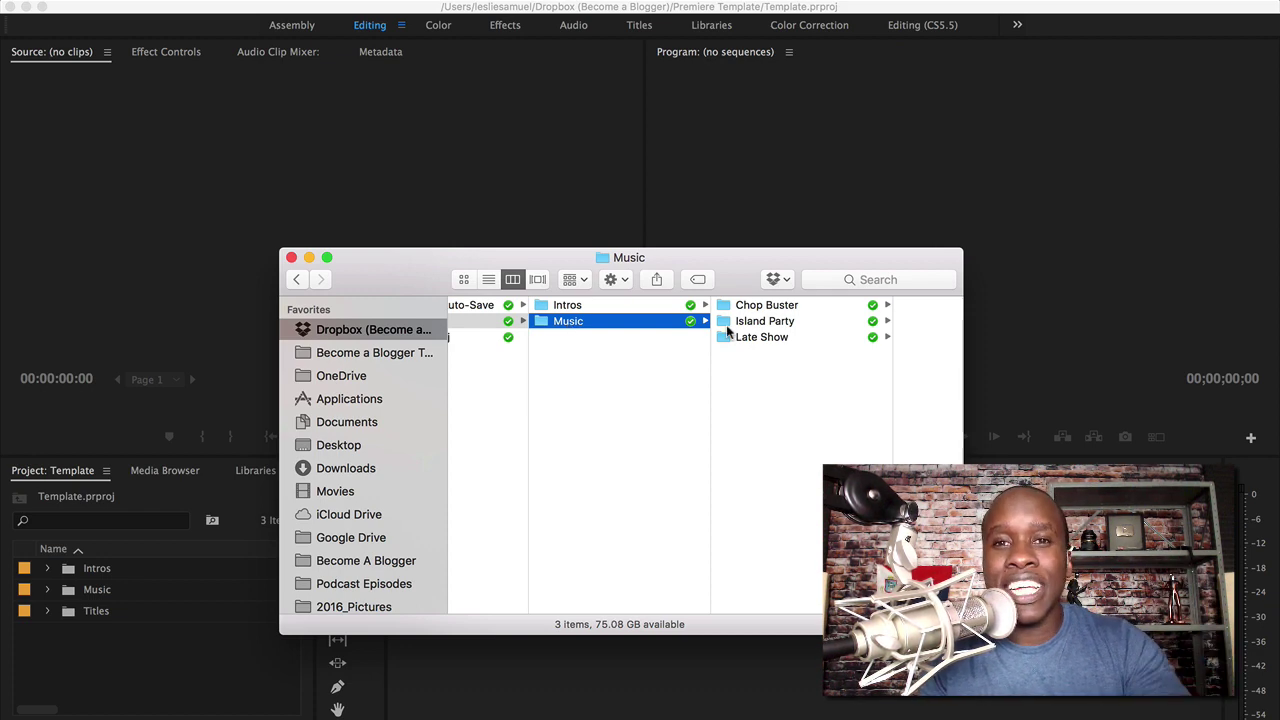
click(750, 306)
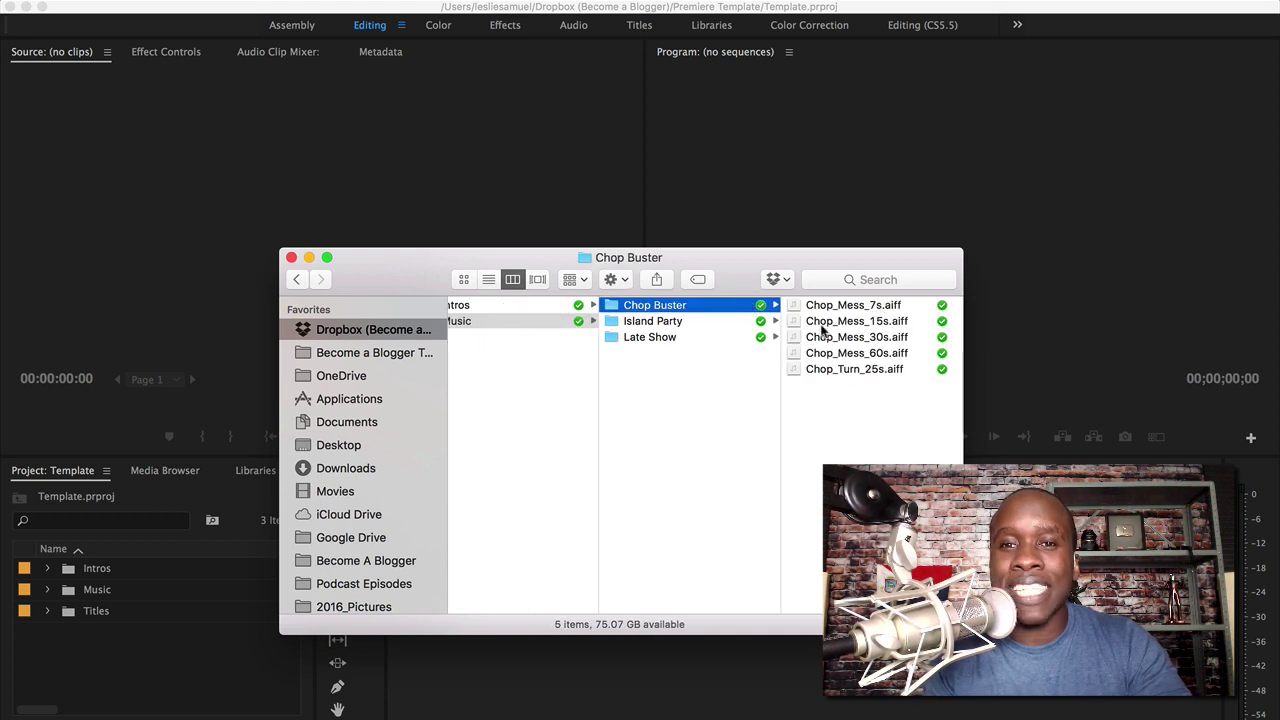
click(646, 337)
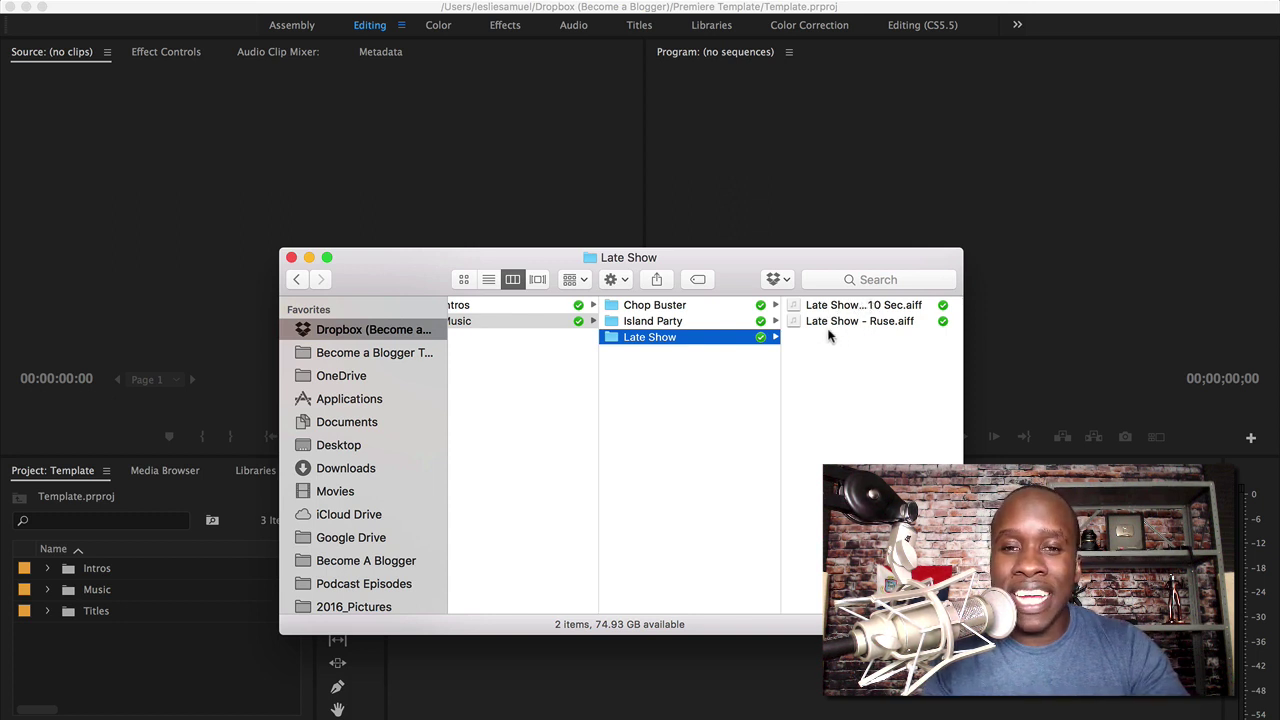
key(Left)
click(212, 650)
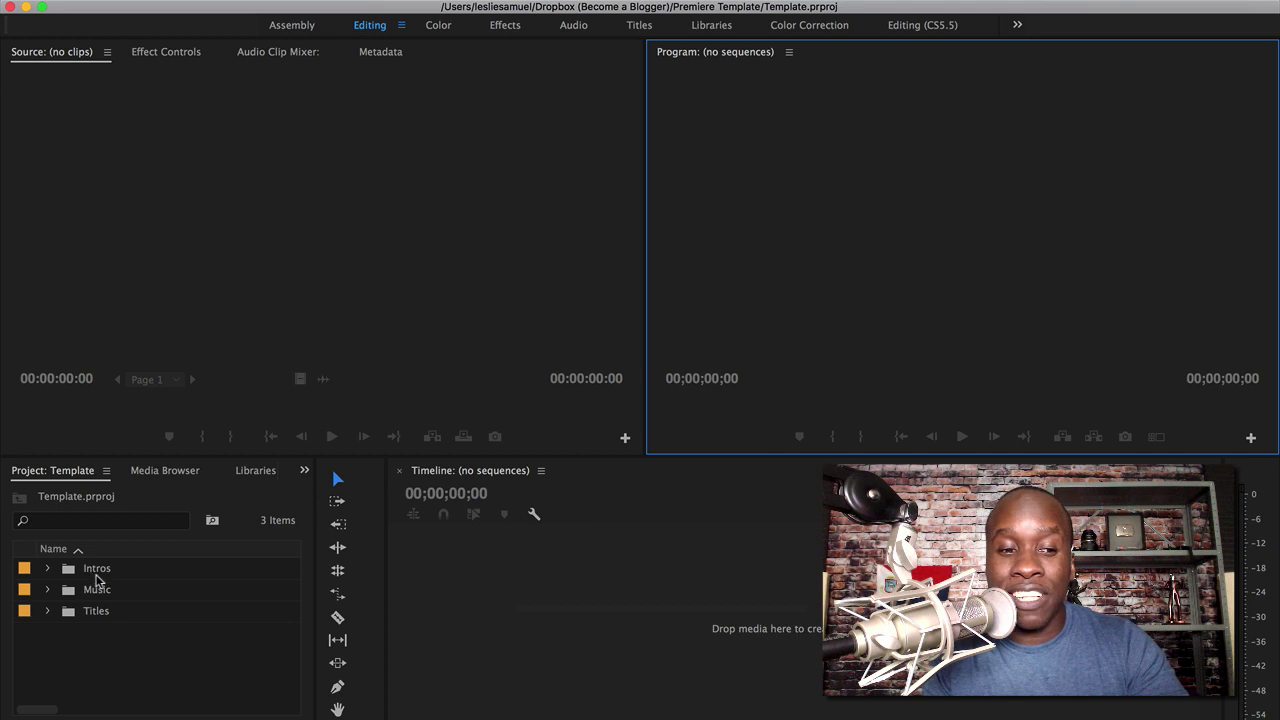
Delete the Intros bin and re-import the Intros folder from Assets into the Project panel.
click(50, 568)
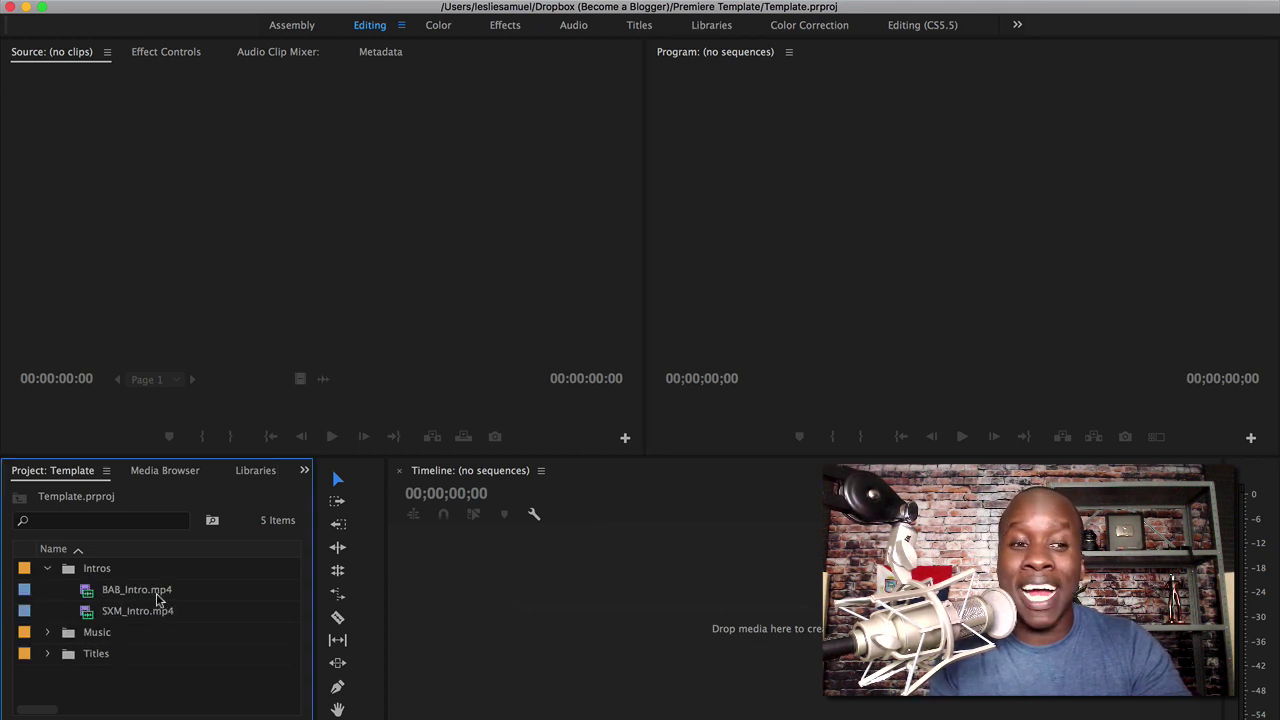
click(74, 571)
key(Delete)
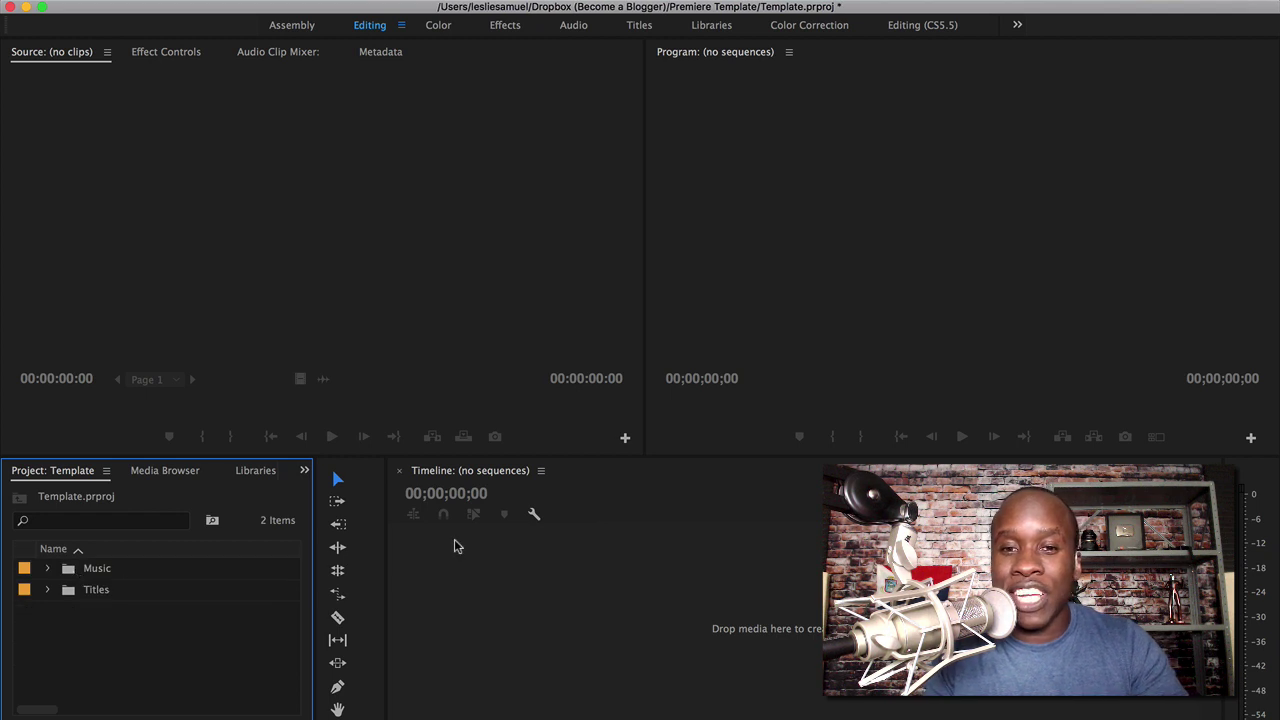
key(super+Tab)
click(727, 319)
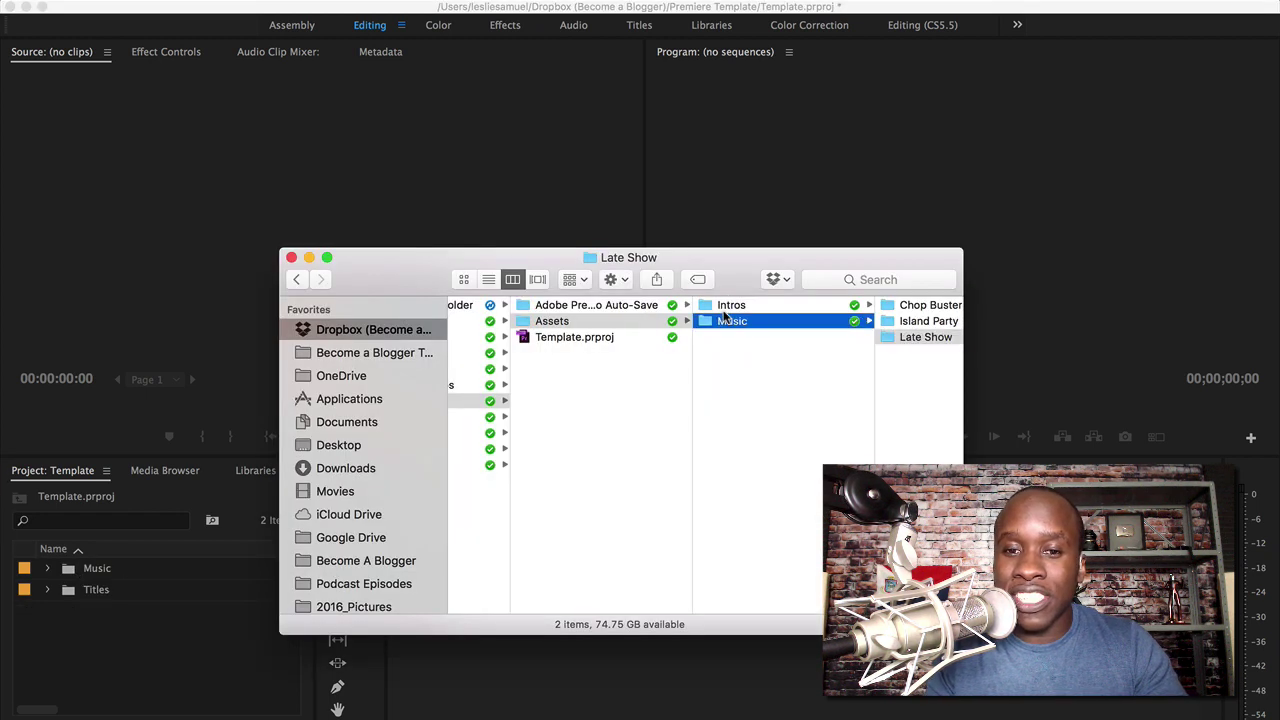
click(722, 305)
drag(616, 299, 108, 642)
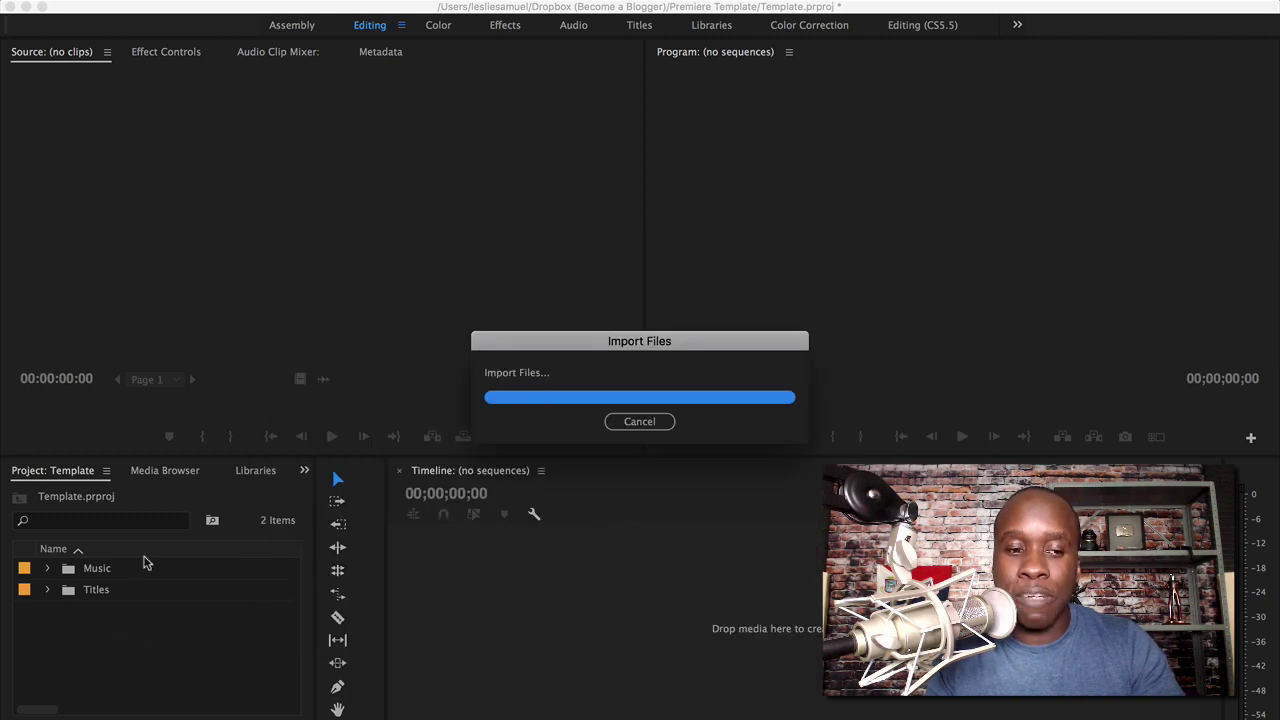
Expand the Intros, Music and Titles bins and open Main Title in the Title editor.
click(46, 568)
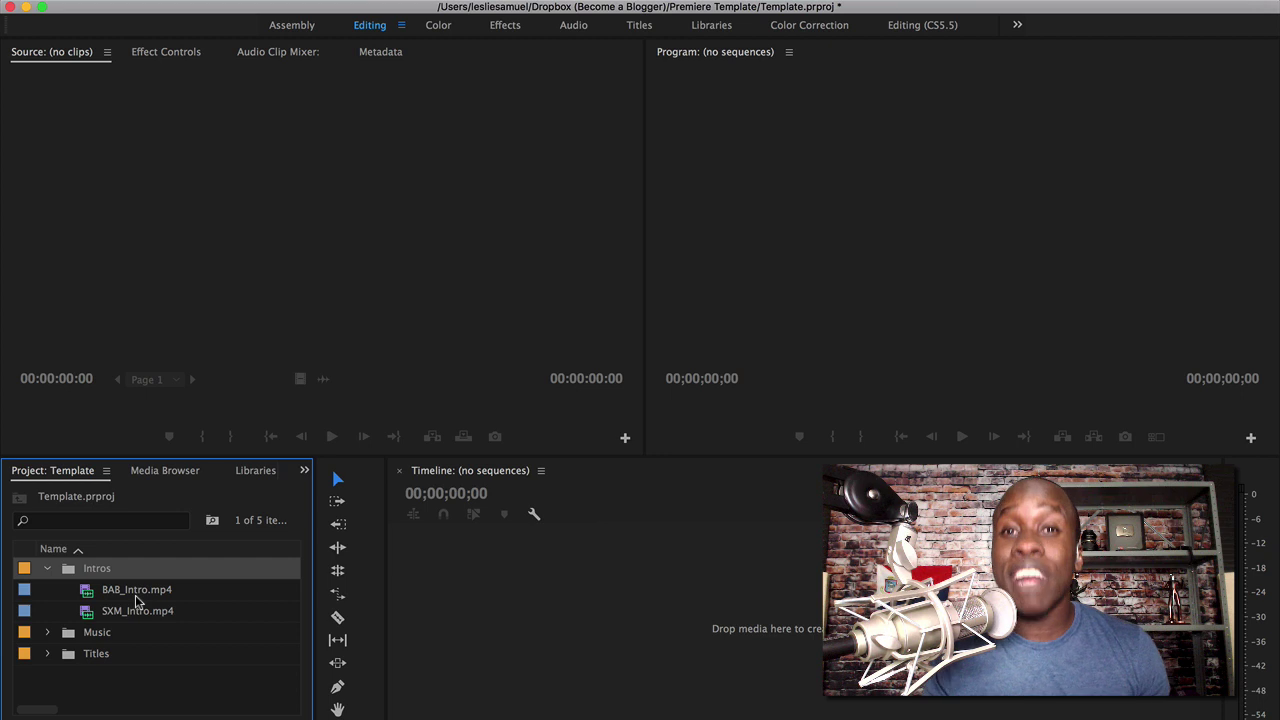
click(47, 632)
scroll(48, 640, down, 3)
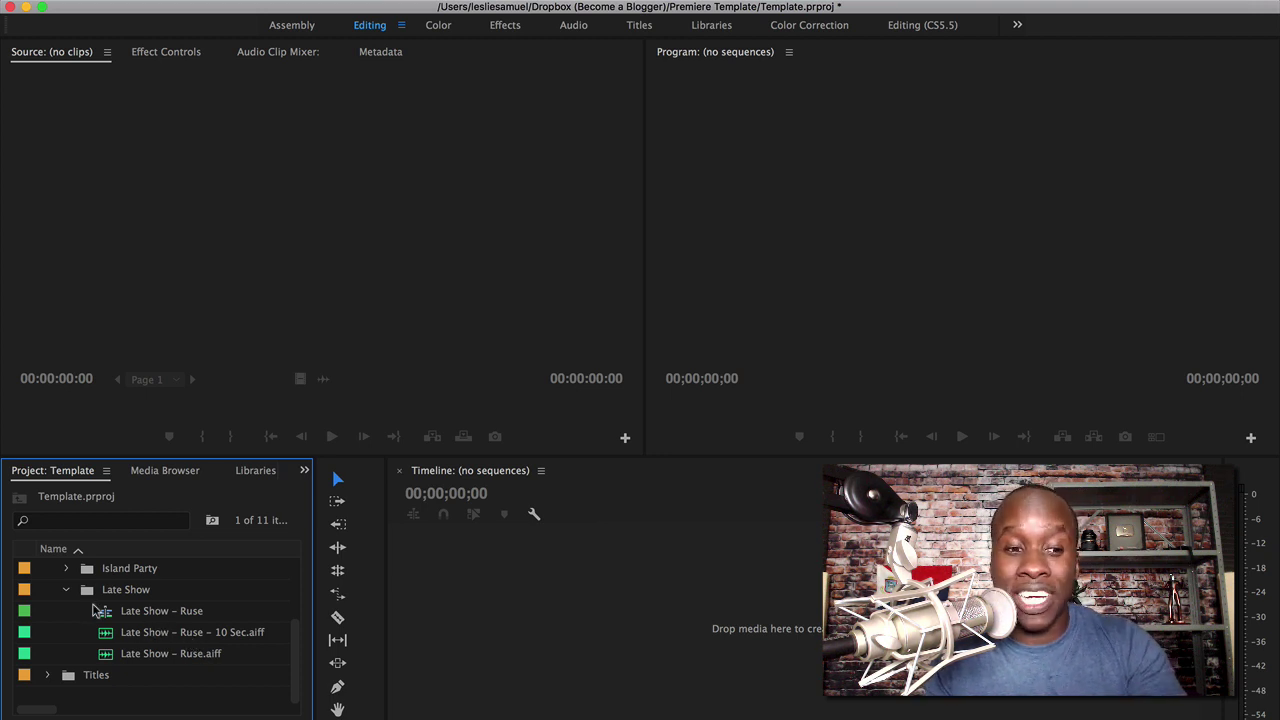
click(63, 590)
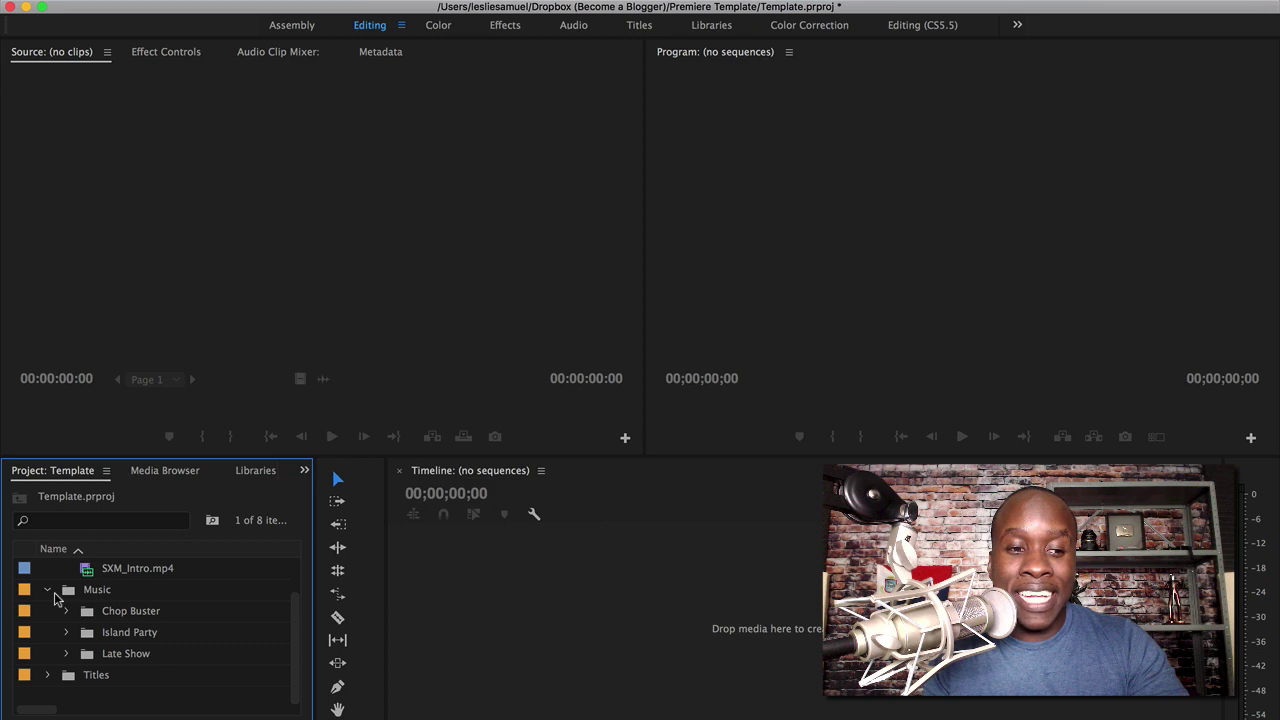
click(47, 675)
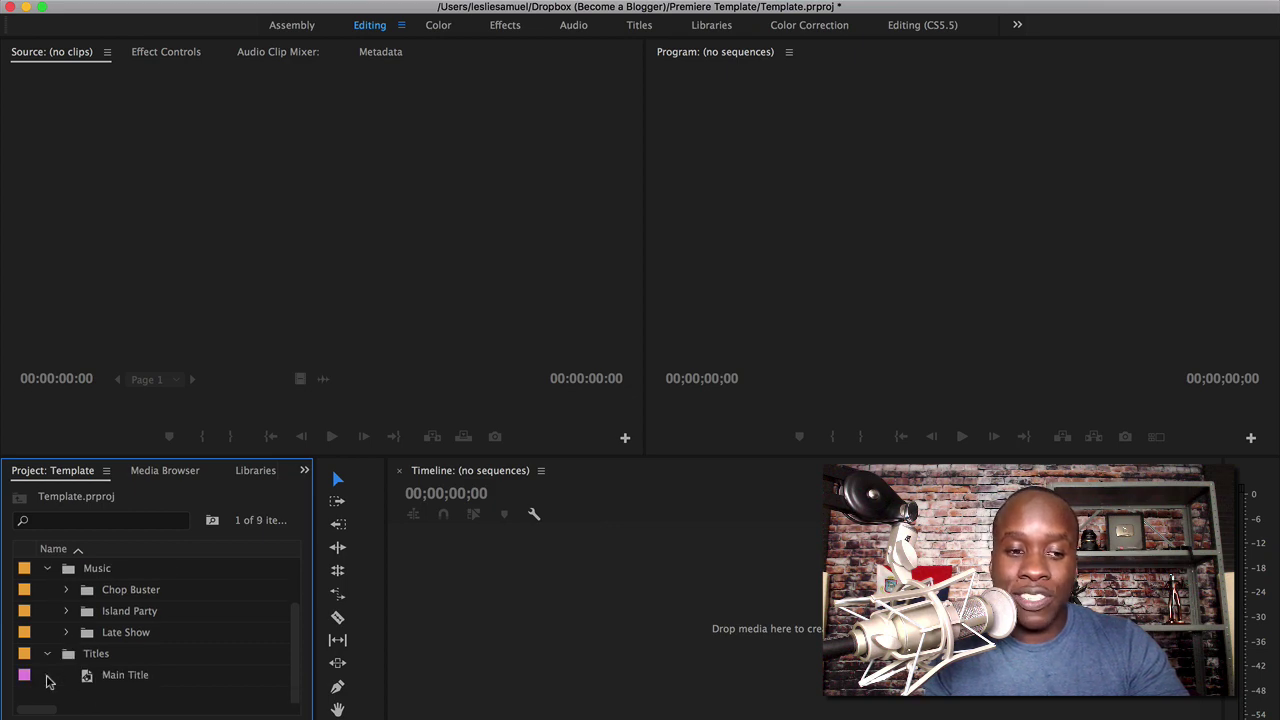
double_click(125, 677)
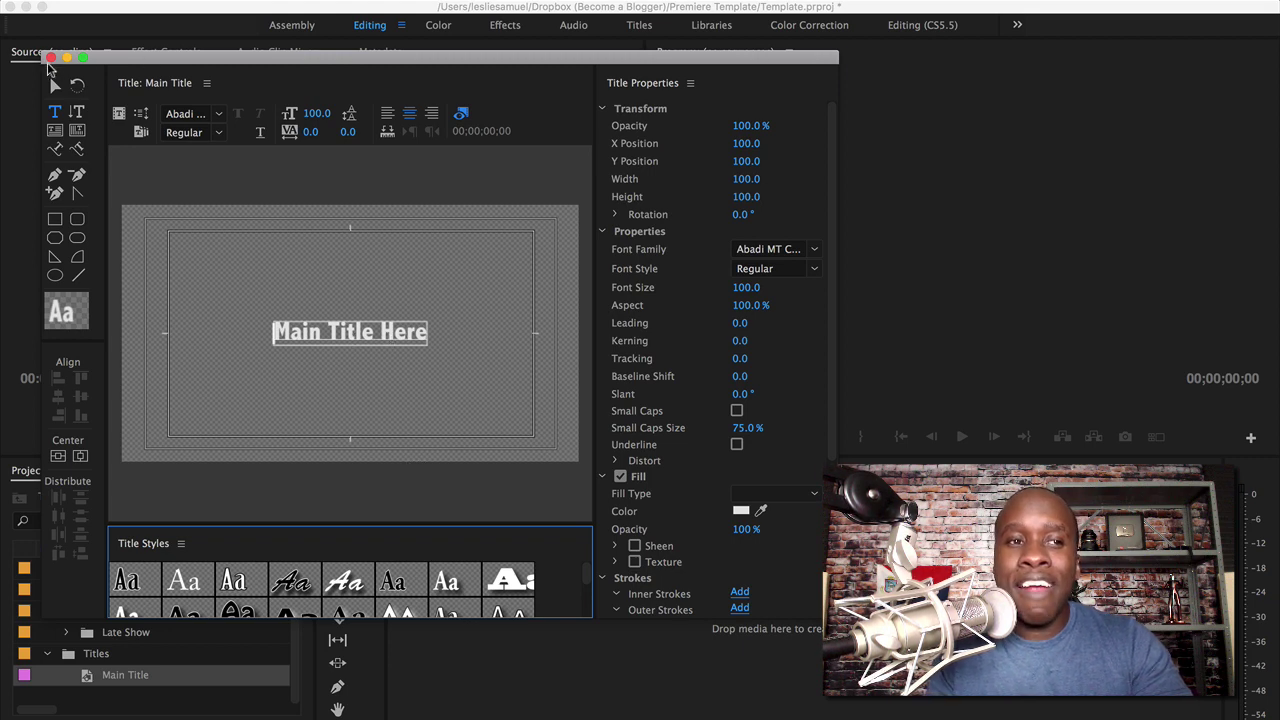
click(51, 58)
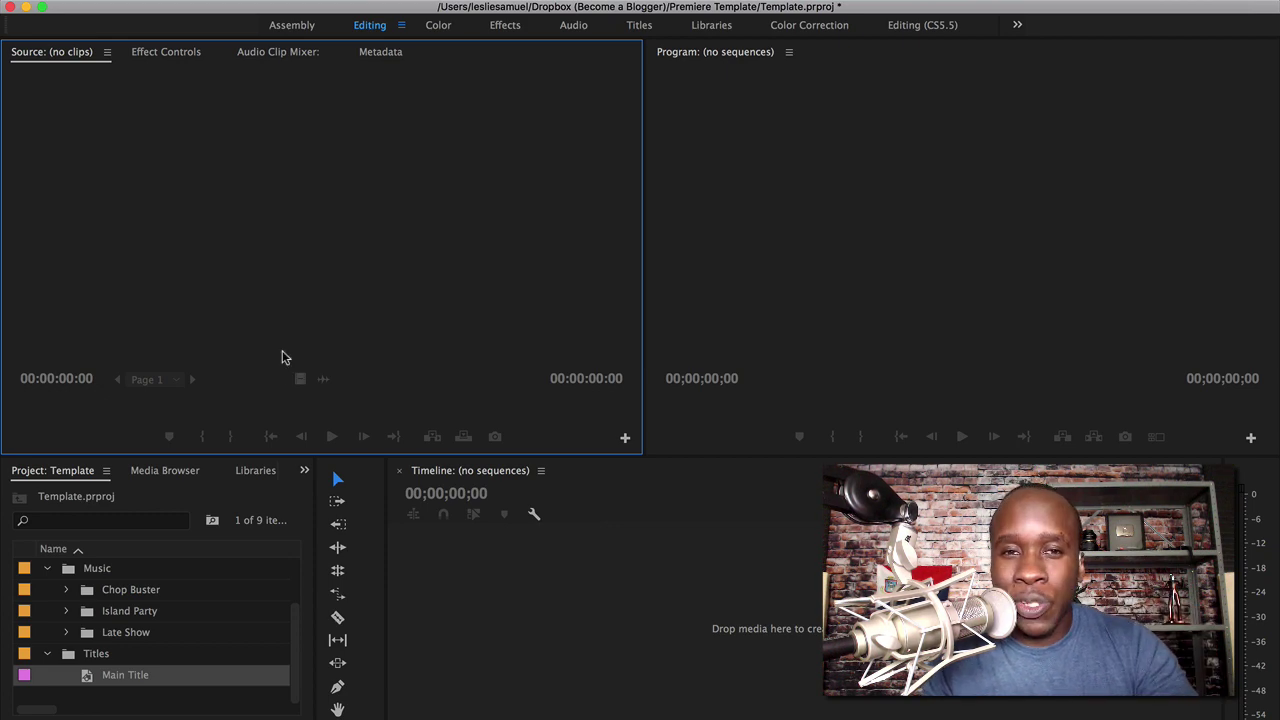
Browse Dropbox > Team Folder > Daily Videos > 002 Blackmagic MiniRecorder (Tech), then return to Premiere.
key(super+Tab)
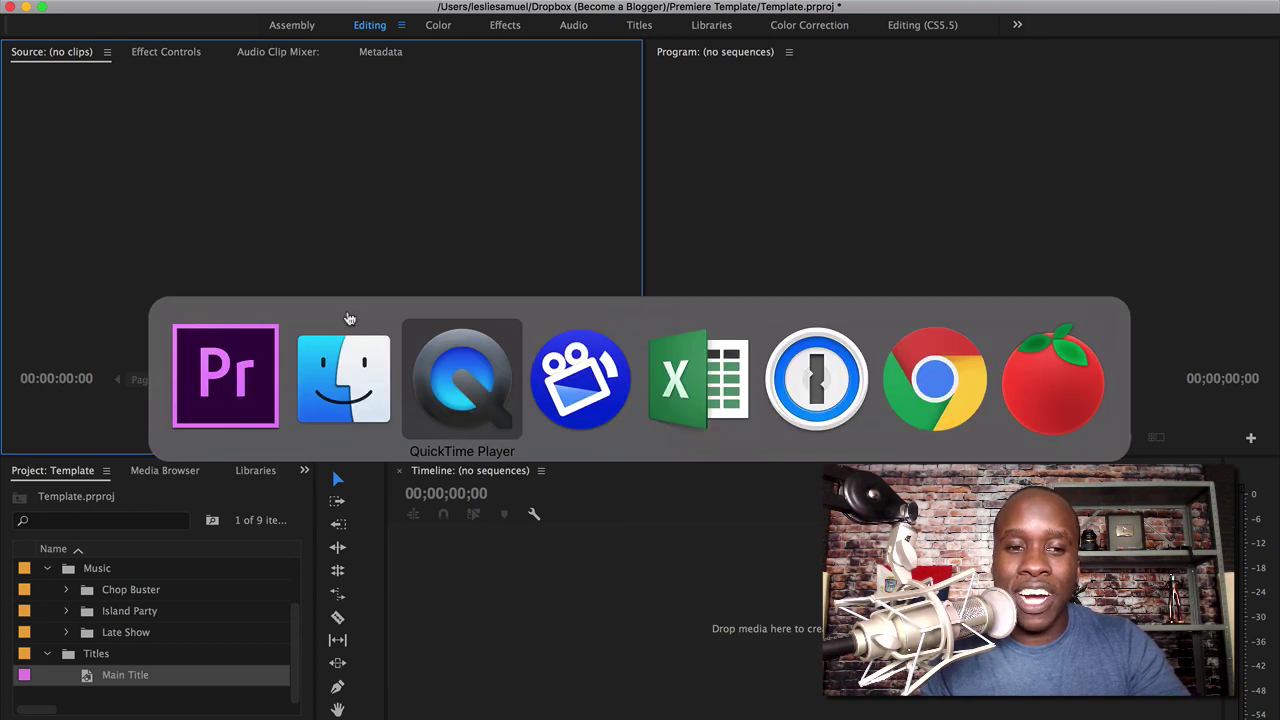
click(355, 333)
click(508, 306)
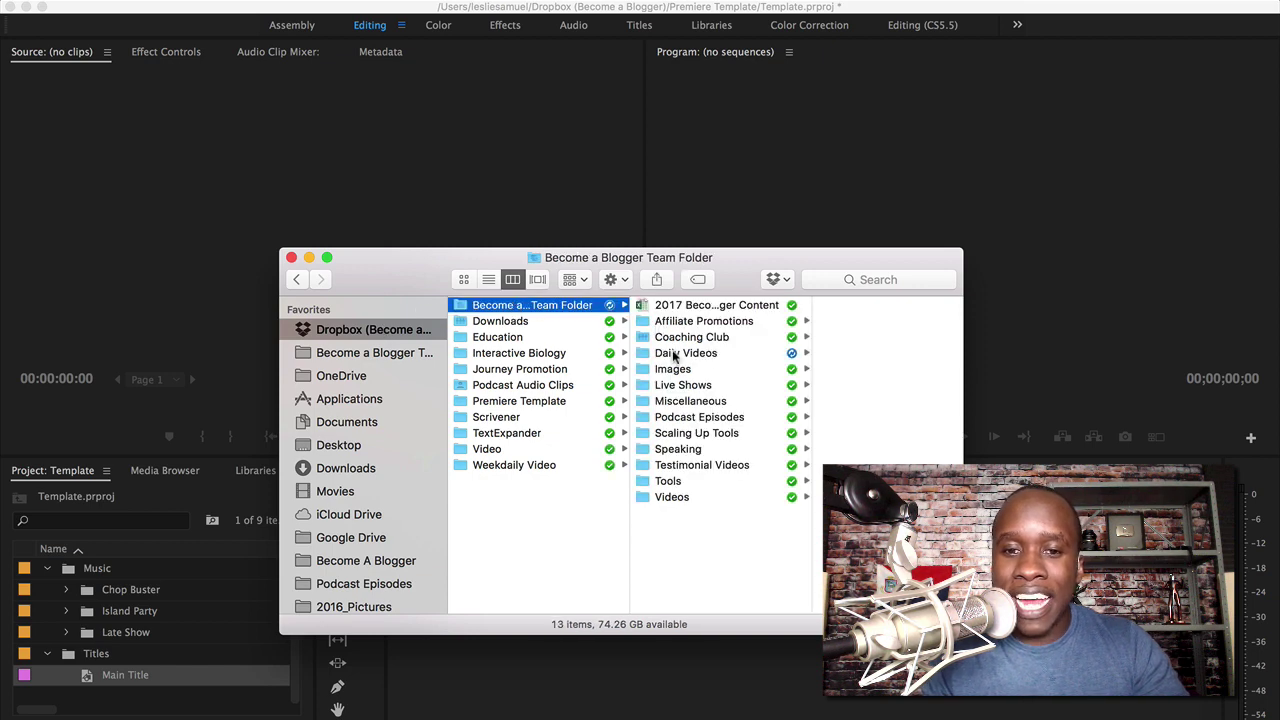
click(674, 354)
click(821, 322)
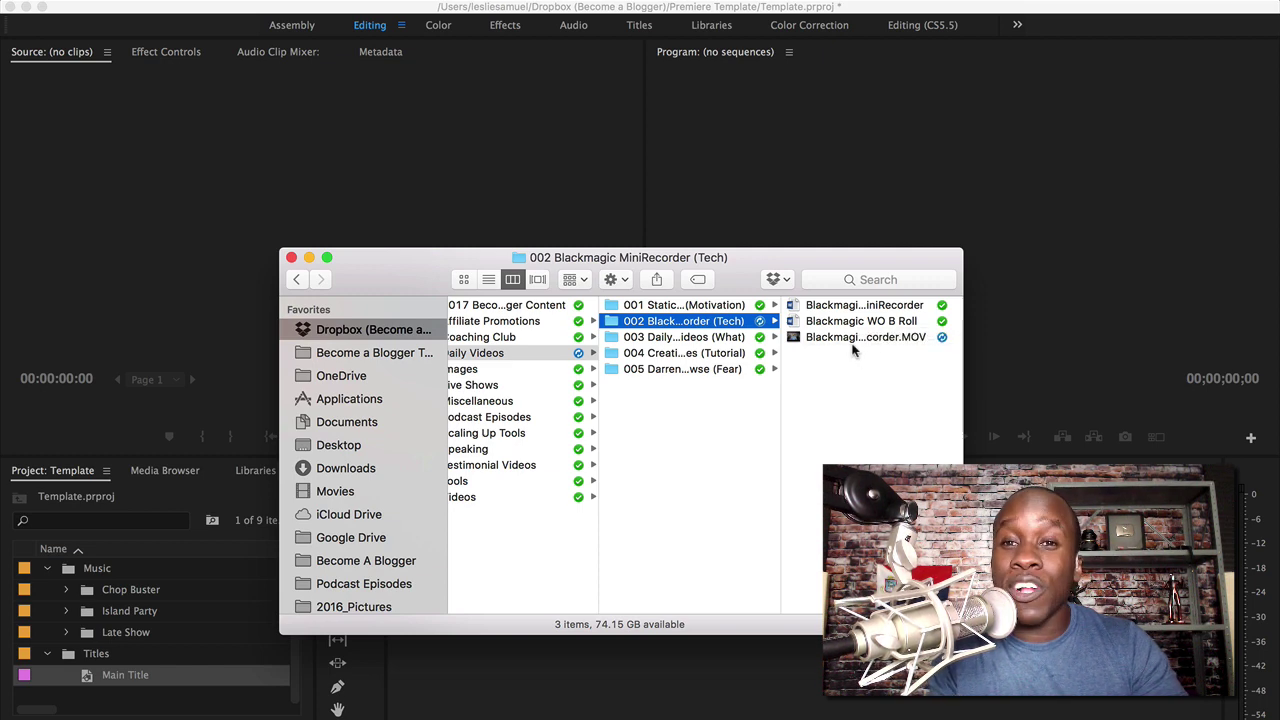
click(413, 181)
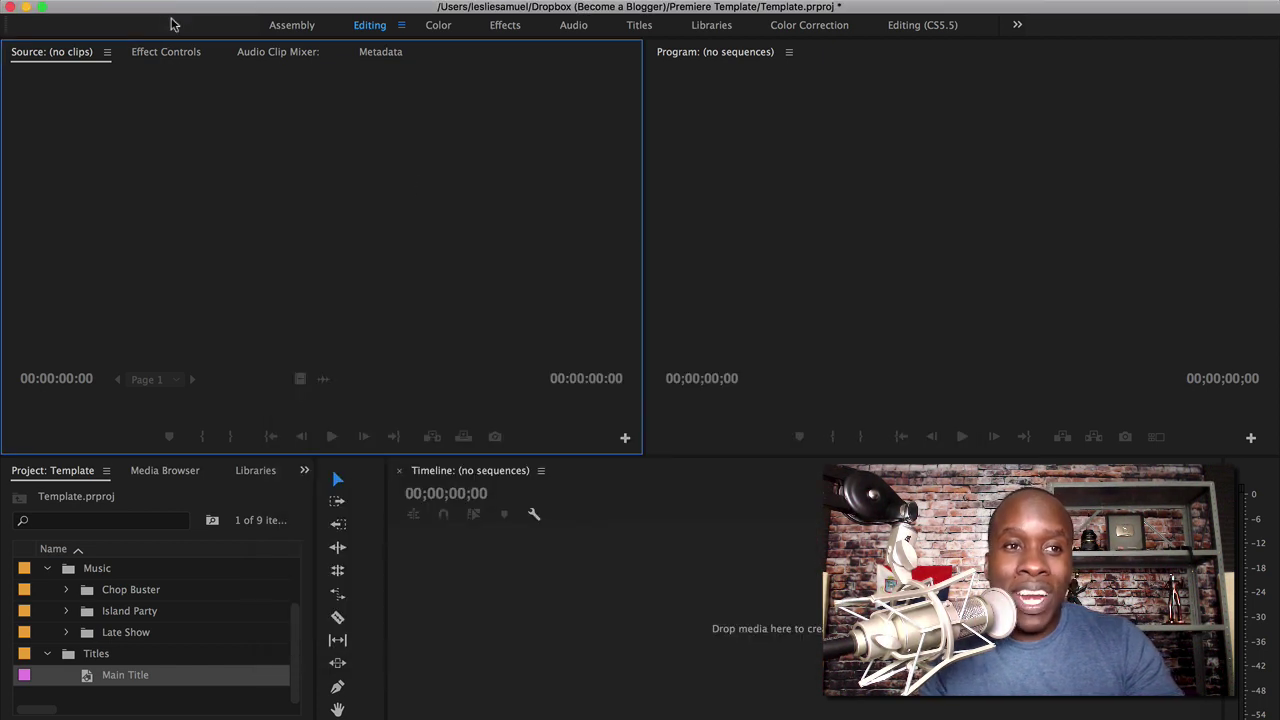
mouse_move(172, 3)
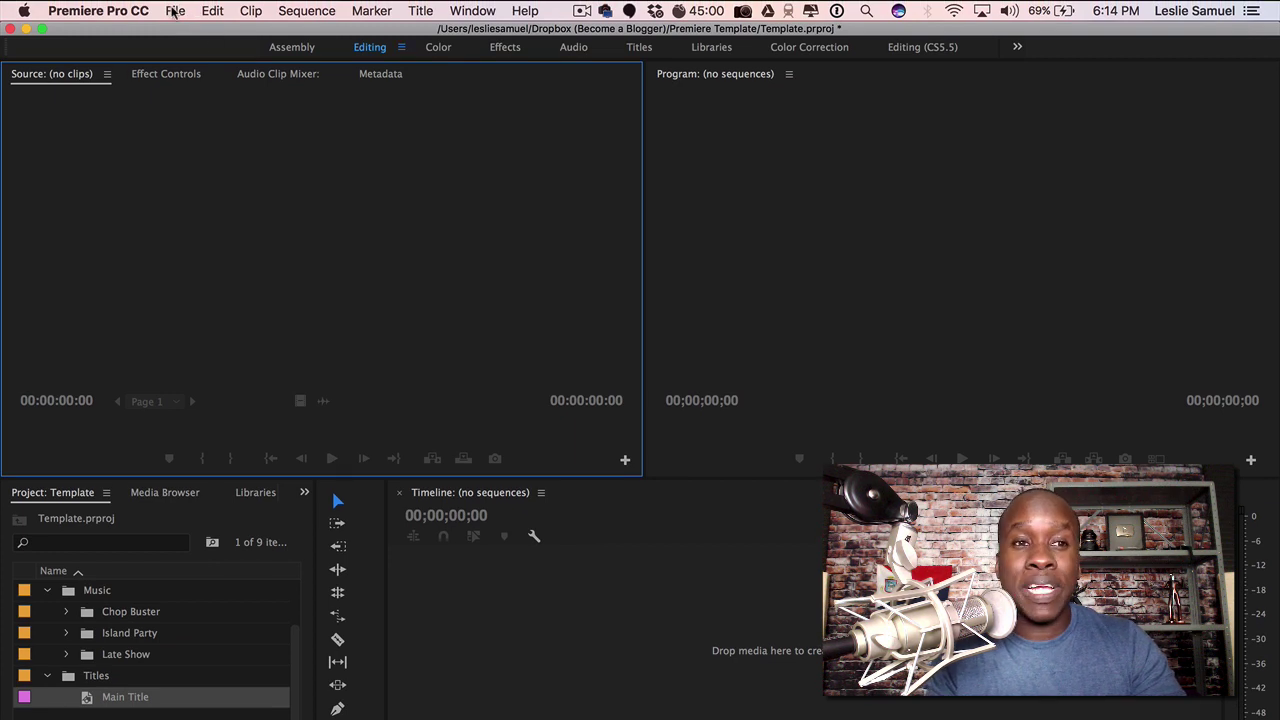
Save a project copy named 'Blackmagic MiniRecorder' in Daily Videos > 002 Blackmagic MiniRecorder (Tech).
click(174, 11)
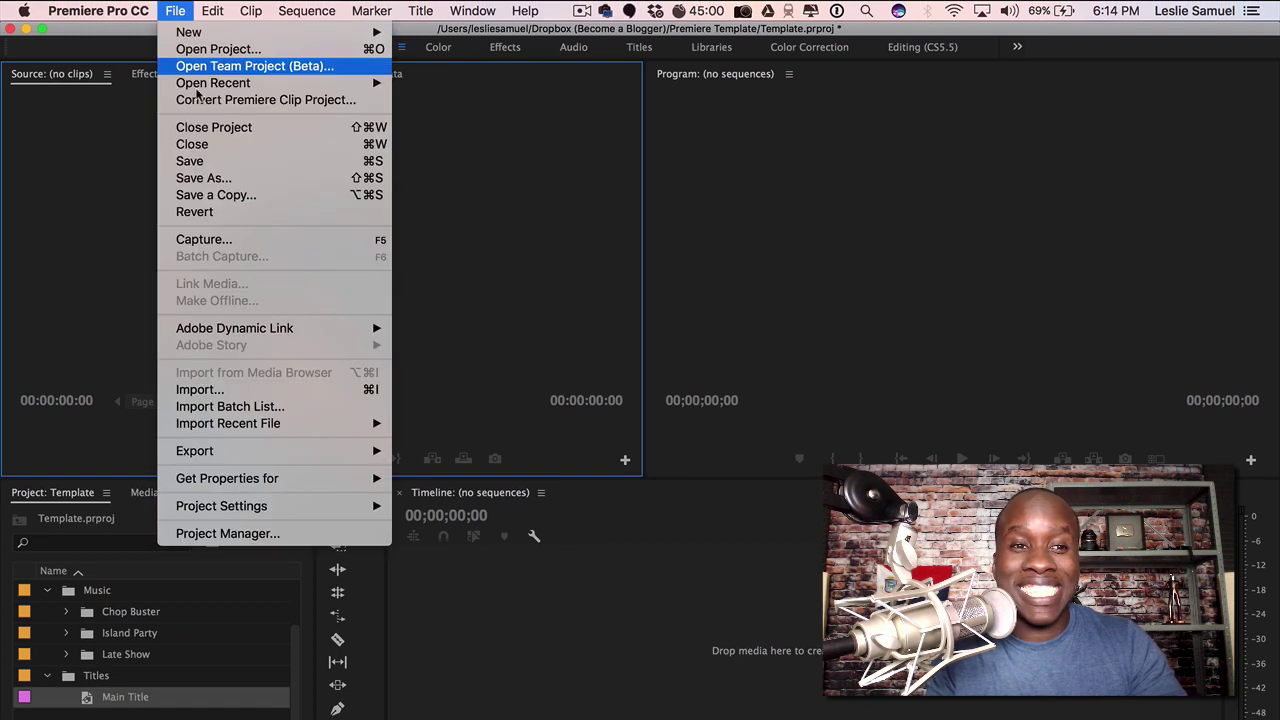
click(210, 196)
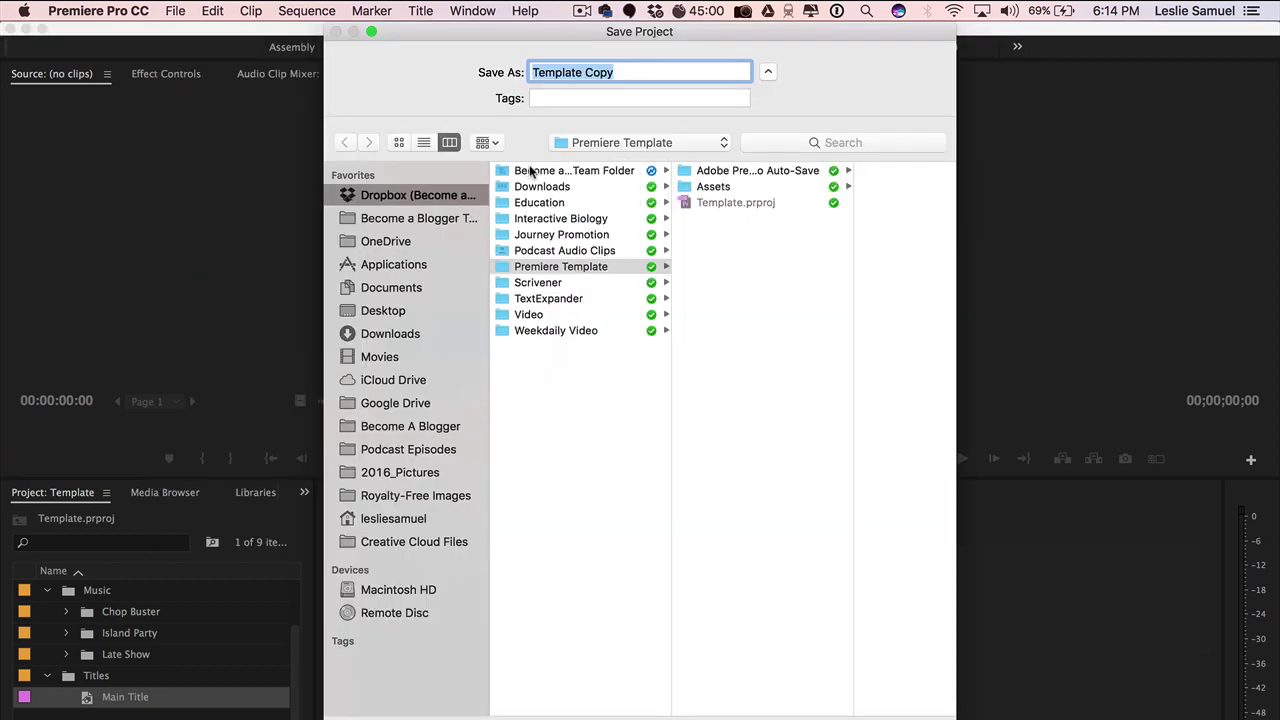
click(560, 171)
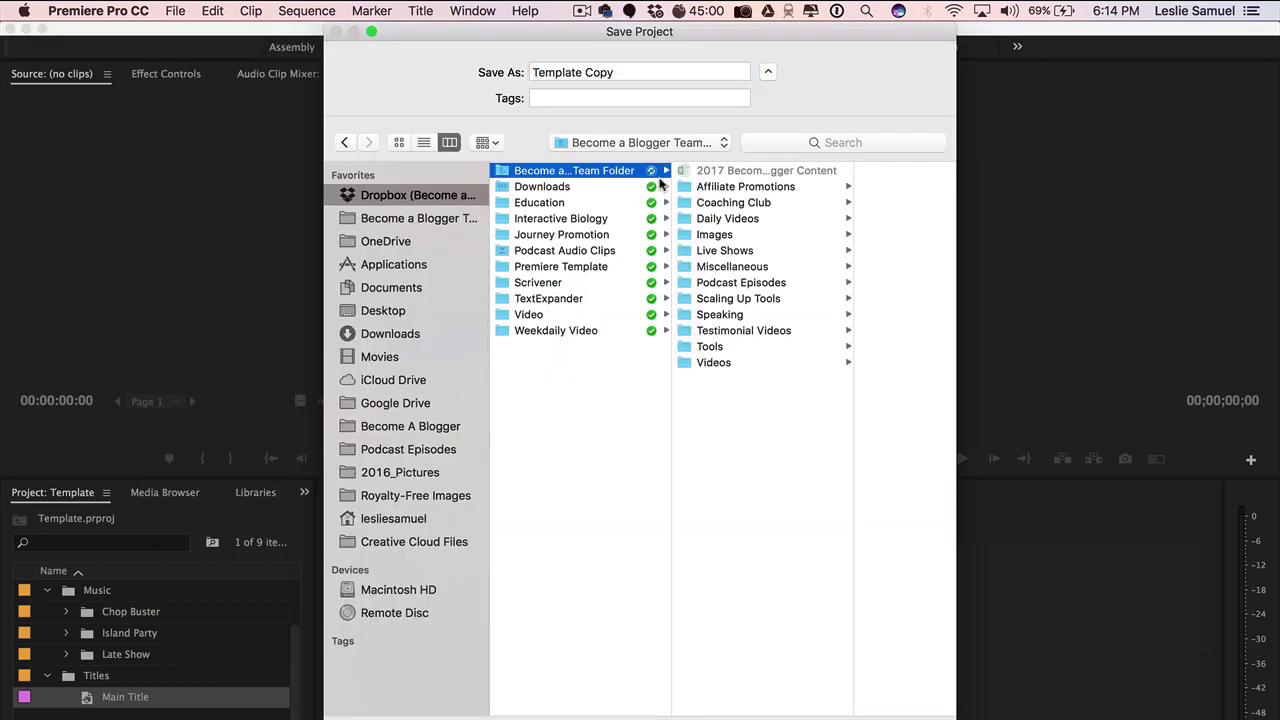
click(713, 220)
click(838, 188)
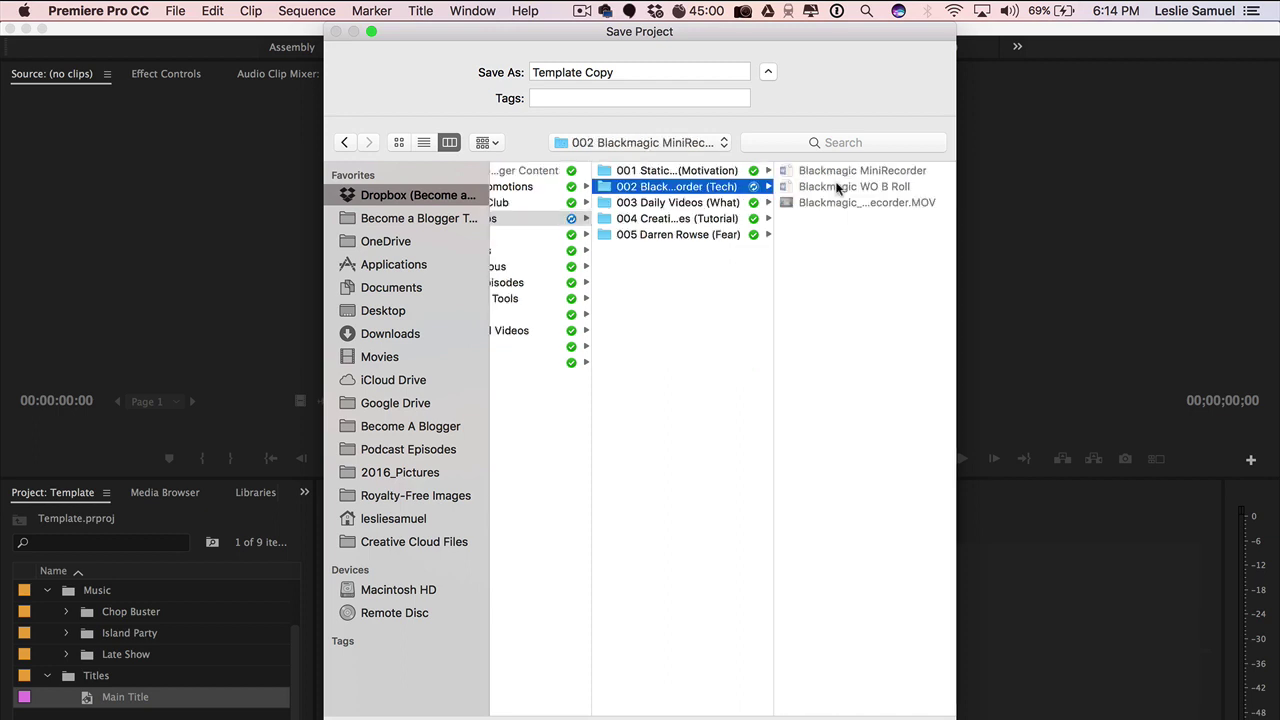
triple_click(620, 70)
text(Blackmagic MiniRecorder)
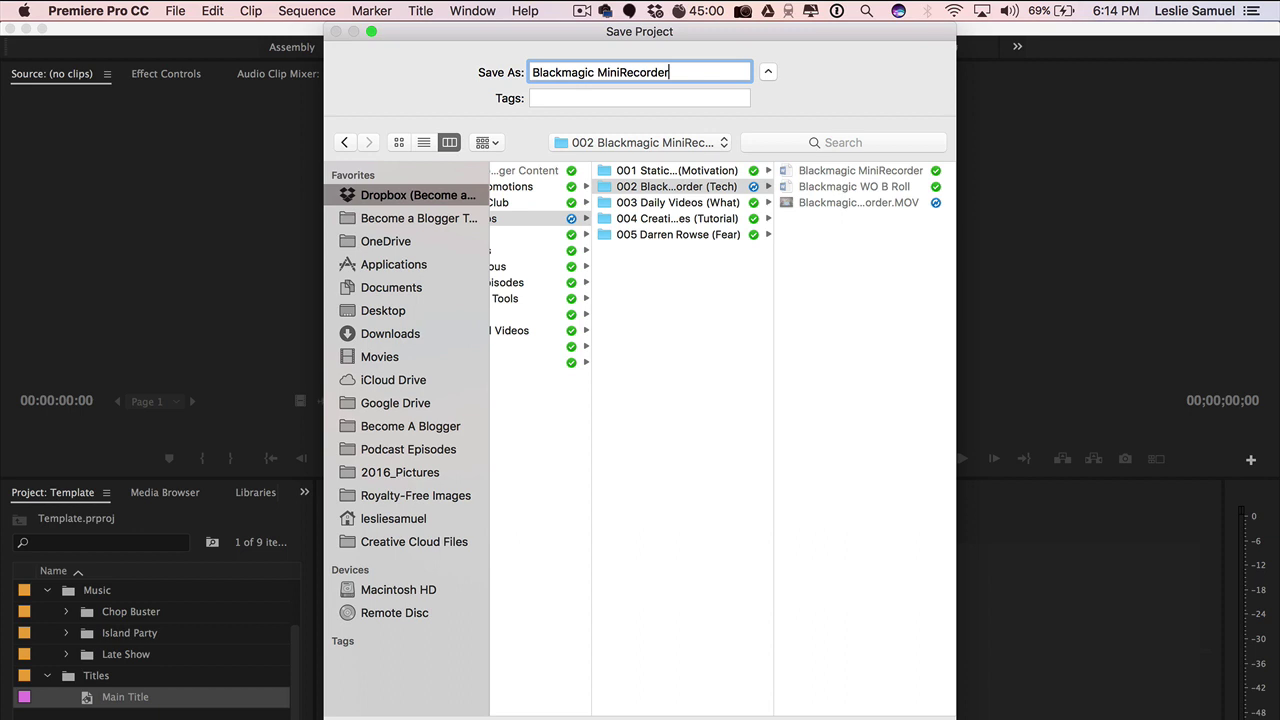
key(Return)
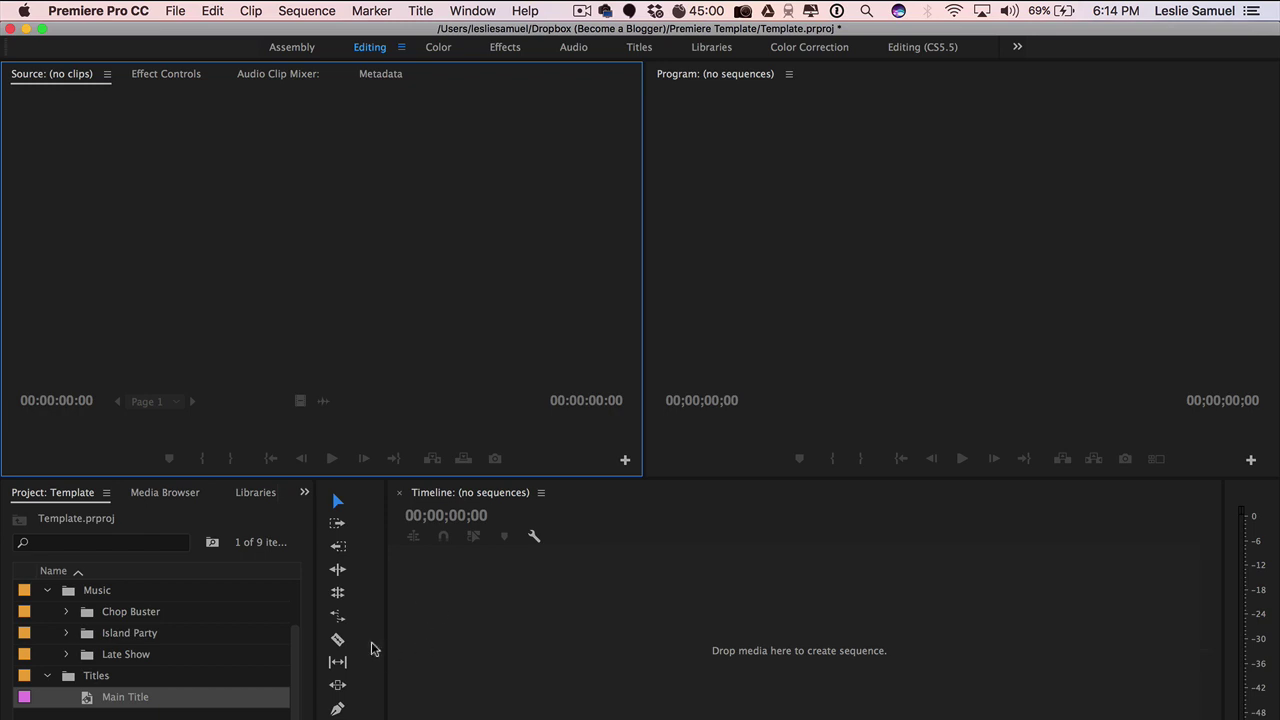
Drag Blackmagic_MiniRecorder.MOV from Finder into Premiere's Project panel.
key(super+Tab)
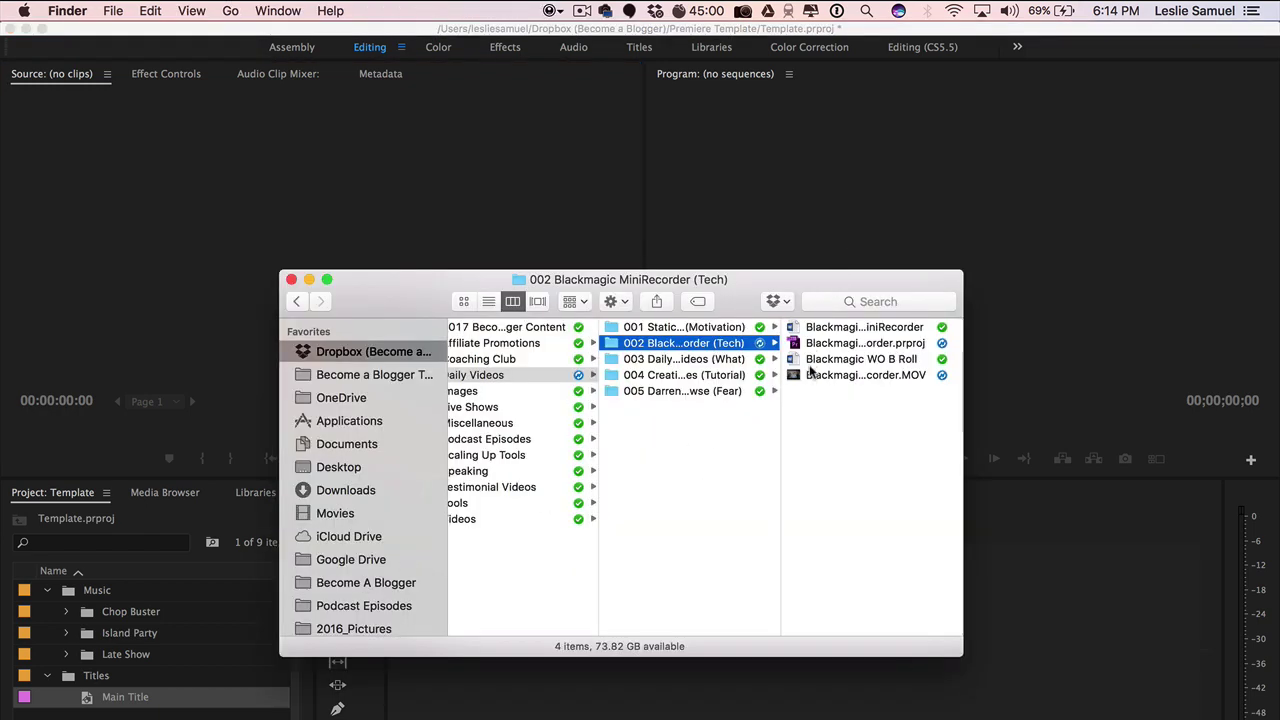
drag(797, 376, 480, 550)
drag(843, 381, 211, 716)
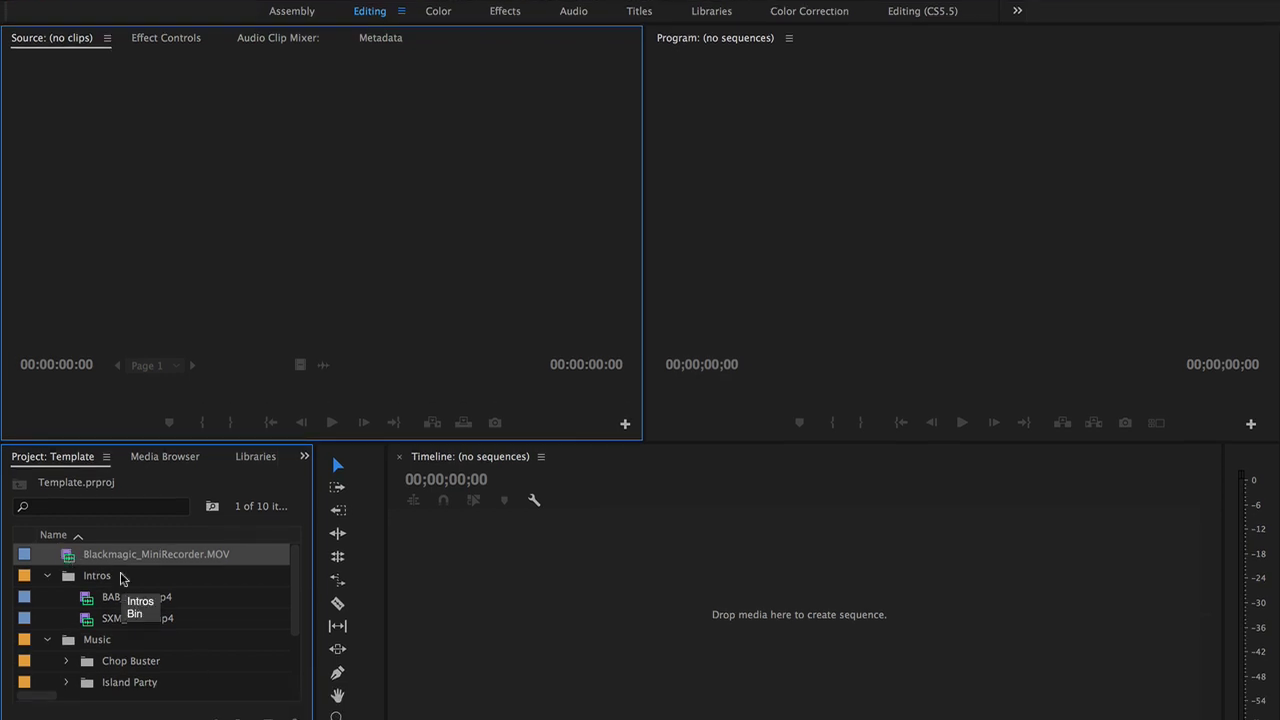
In the Source monitor, mark Blackmagic_MiniRecorder.MOV's In at 00:00:11:24 and play to 00:00:25:19.
double_click(78, 556)
drag(16, 390, 22, 391)
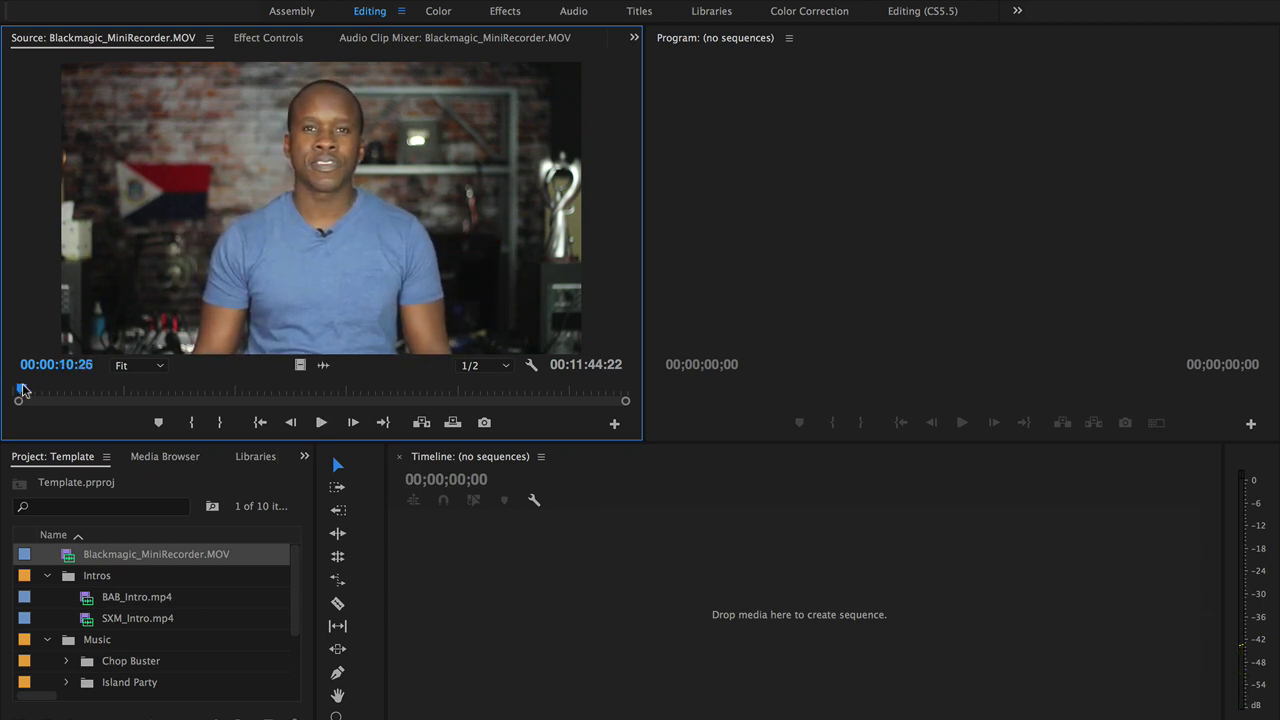
key(space)
key(i)
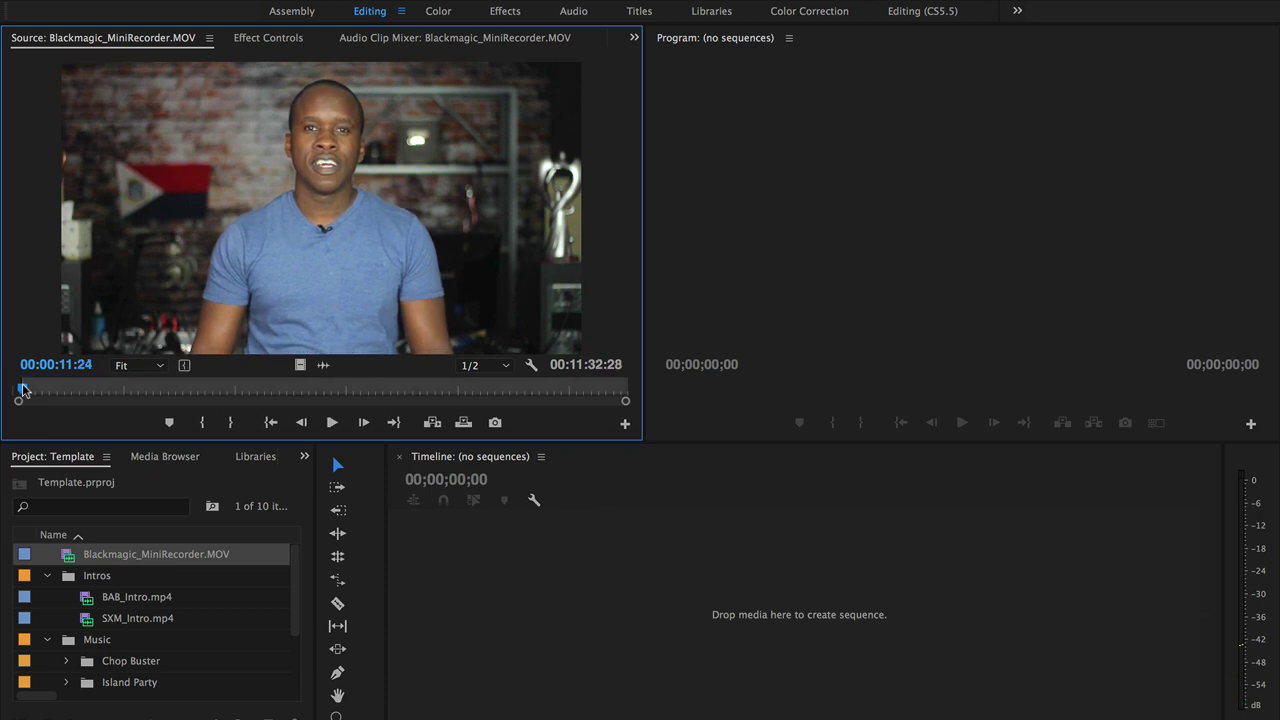
key(space)
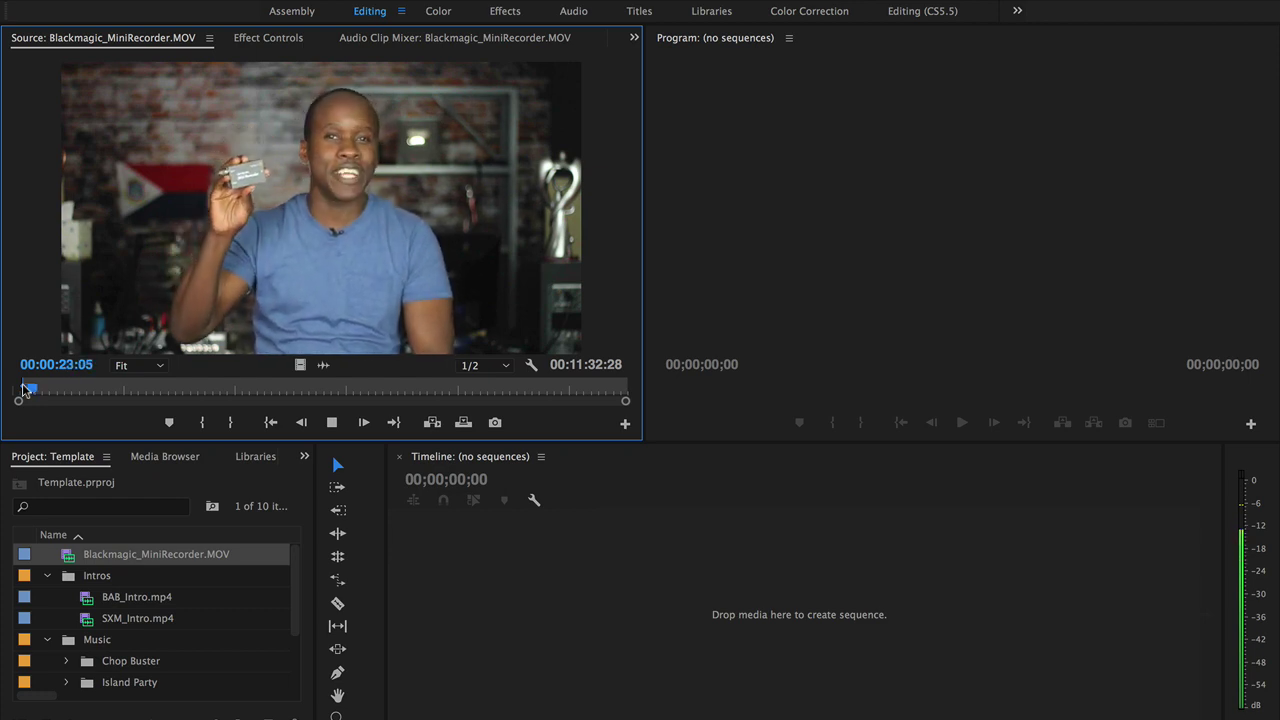
key(space)
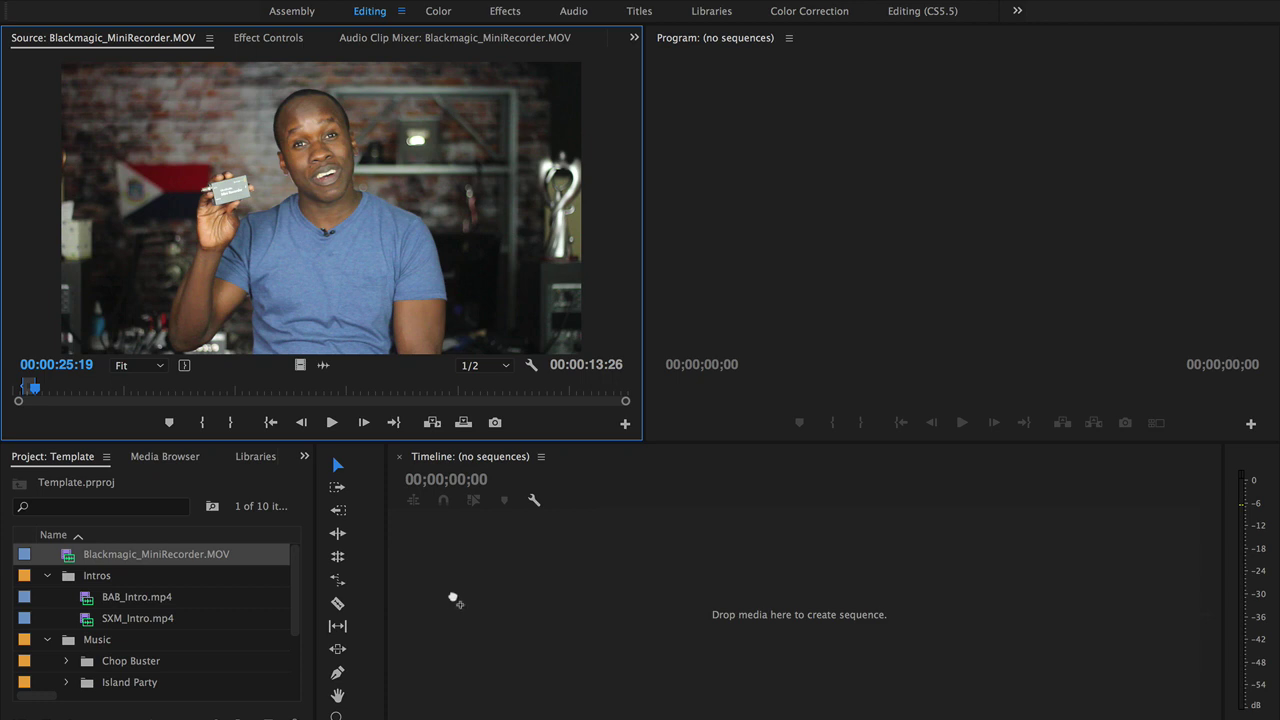
Create a Blackmagic_MiniRecorder sequence by dragging the trimmed clip to the Timeline.
drag(452, 588, 452, 602)
scroll(150, 625, down, 3)
scroll(110, 622, up, 3)
scroll(110, 627, down, 3)
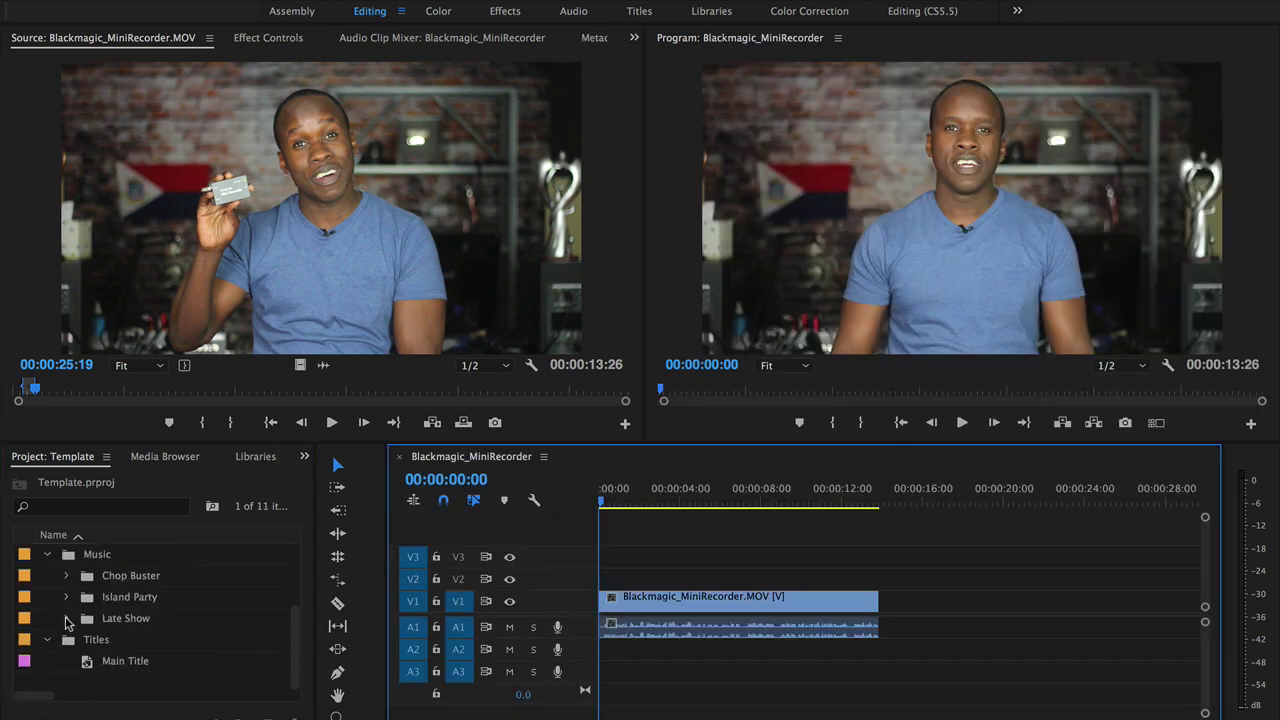
scroll(66, 621, up, 3)
scroll(80, 612, down, 1)
scroll(107, 602, up, 1)
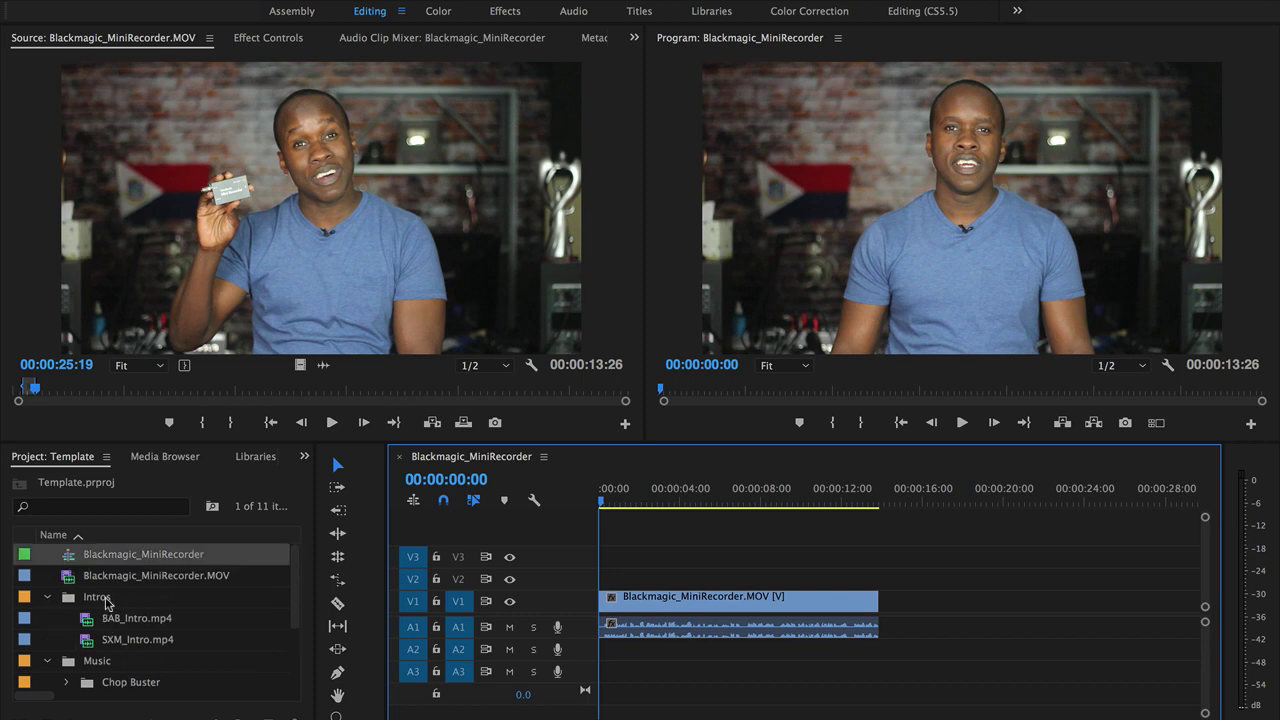
Append BAB_Intro.mp4 after the clip and play the sequence from 00:00:10:00.
drag(110, 620, 876, 618)
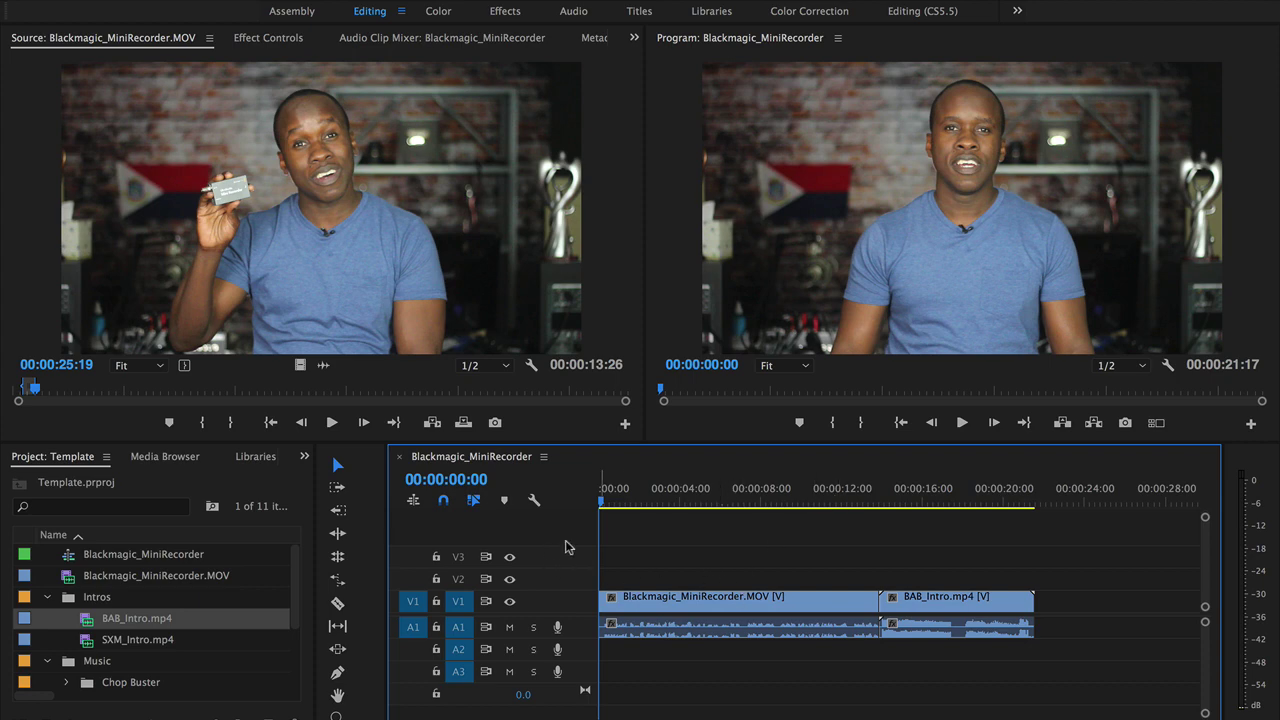
click(803, 490)
key(space)
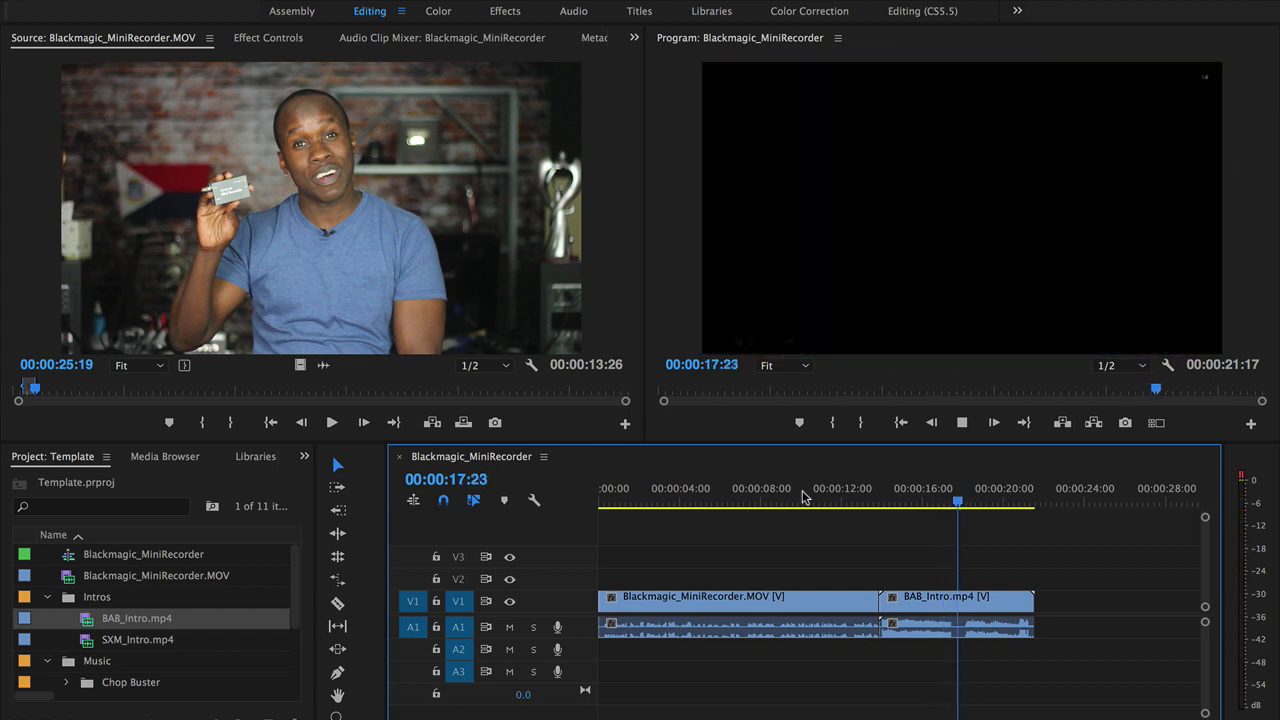
Remove BAB_Intro.mp4 from the sequence and return the playhead to the start.
key(space)
click(968, 600)
key(Delete)
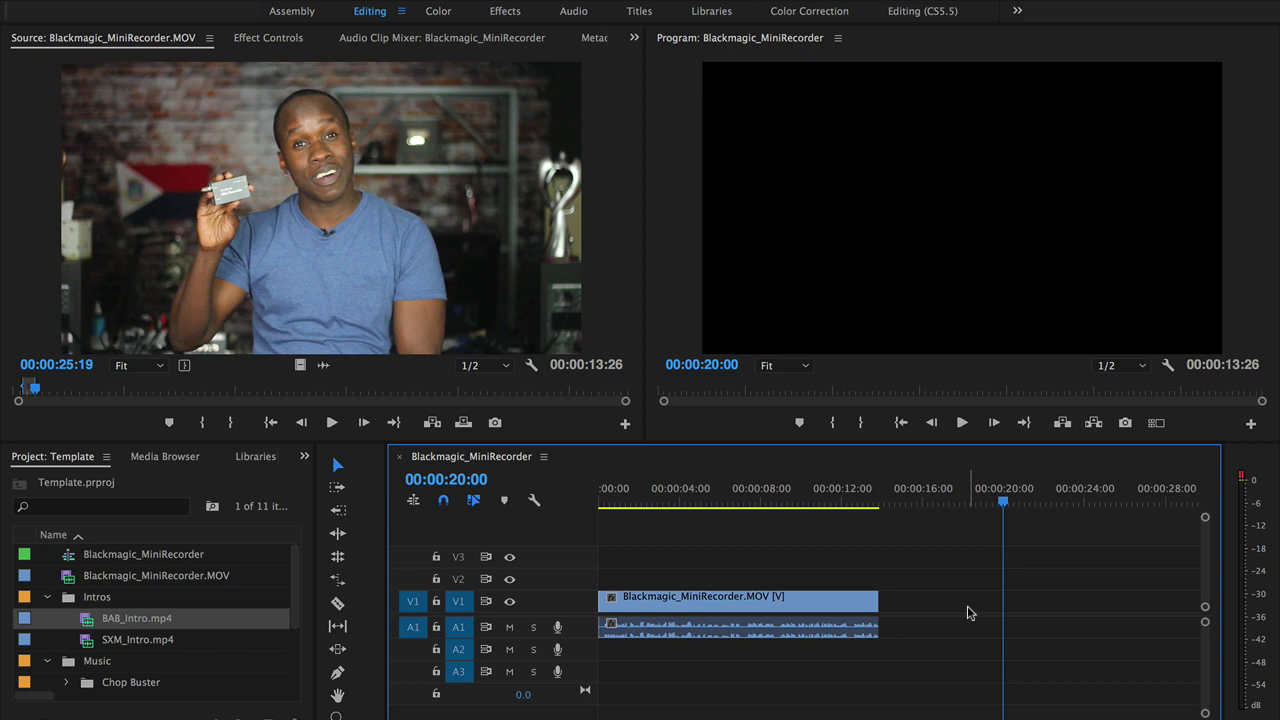
key(Home)
Add the 10-second Late Show Ruse track on A1 after the talking-head clip.
scroll(110, 601, down, 3)
scroll(107, 636, up, 3)
scroll(107, 636, down, 5)
scroll(107, 636, up, 1)
click(66, 640)
drag(149, 687, 868, 630)
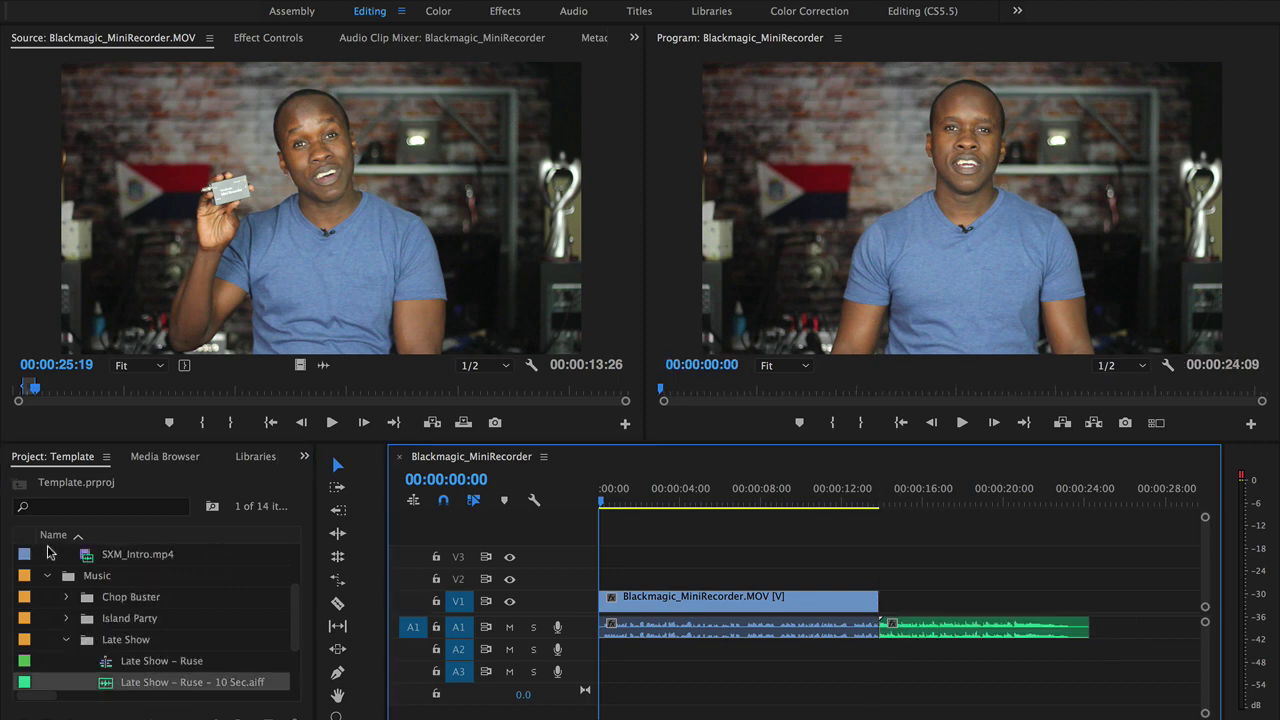
Place Main Title on V1, swap in the full Late Show – Ruse track, and shift the title to about 00:00:15.
scroll(110, 626, down, 3)
drag(108, 664, 1027, 616)
click(1014, 624)
key(Delete)
drag(175, 620, 880, 627)
drag(1037, 605, 925, 605)
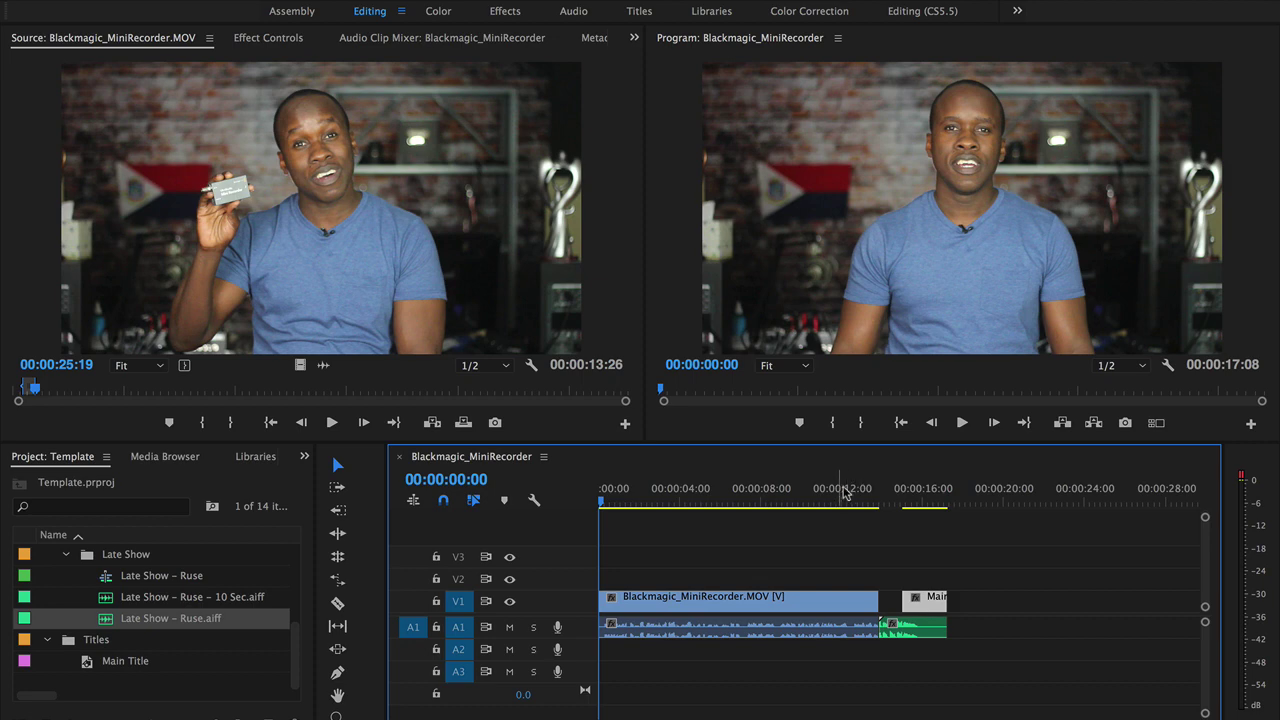
Replace the Main Title text with 'Blackmagic MiniRecorder' and 'Review' on a second line.
double_click(918, 606)
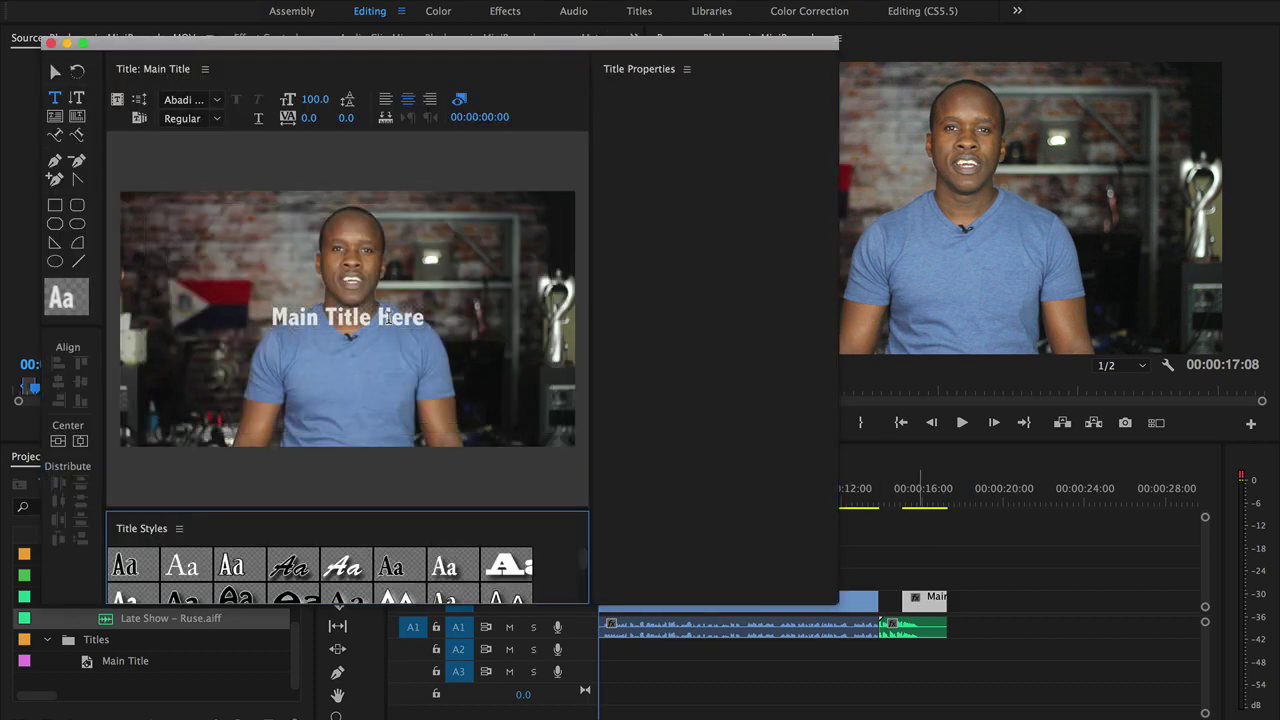
triple_click(367, 335)
text(Blac)
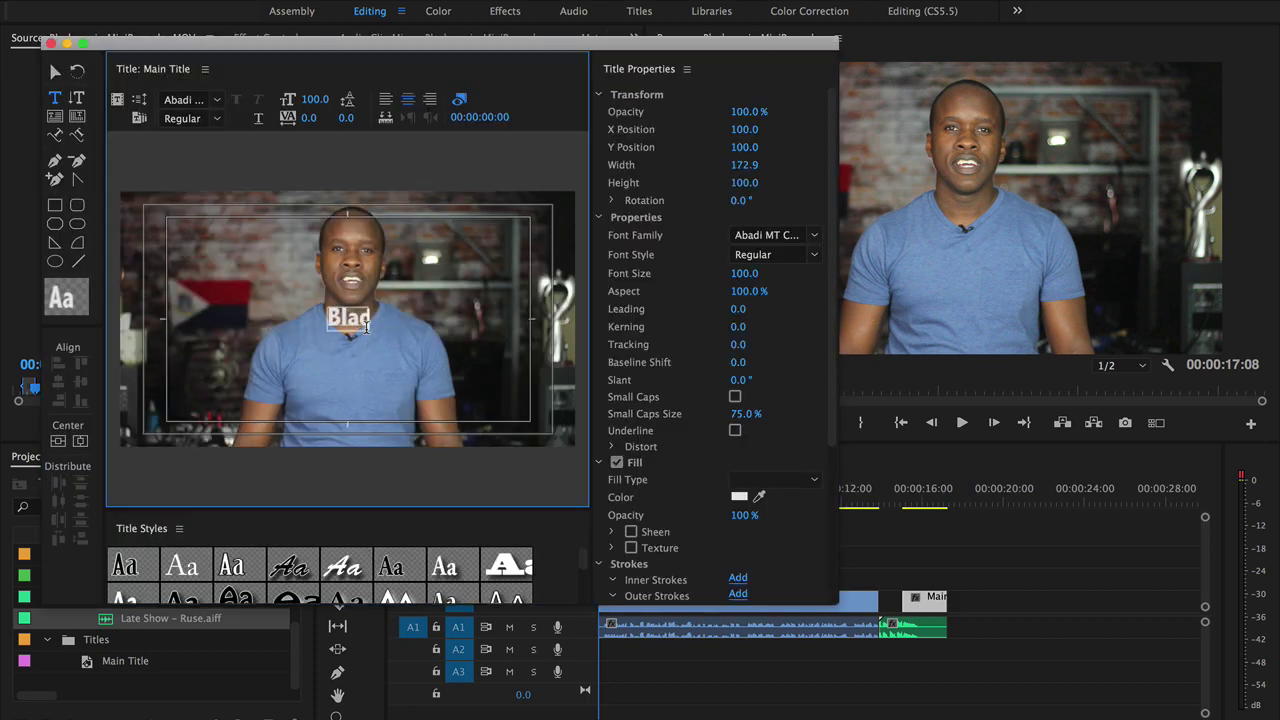
text(kmagic Mi)
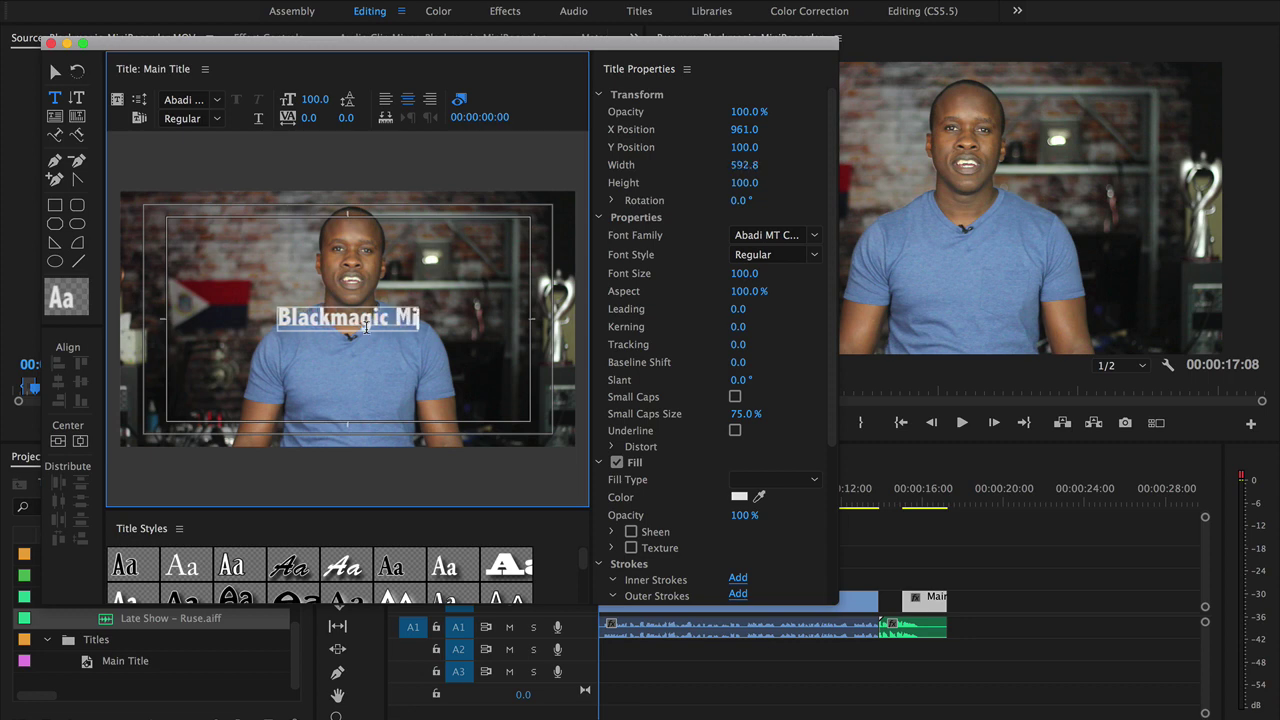
text(niRecorder)
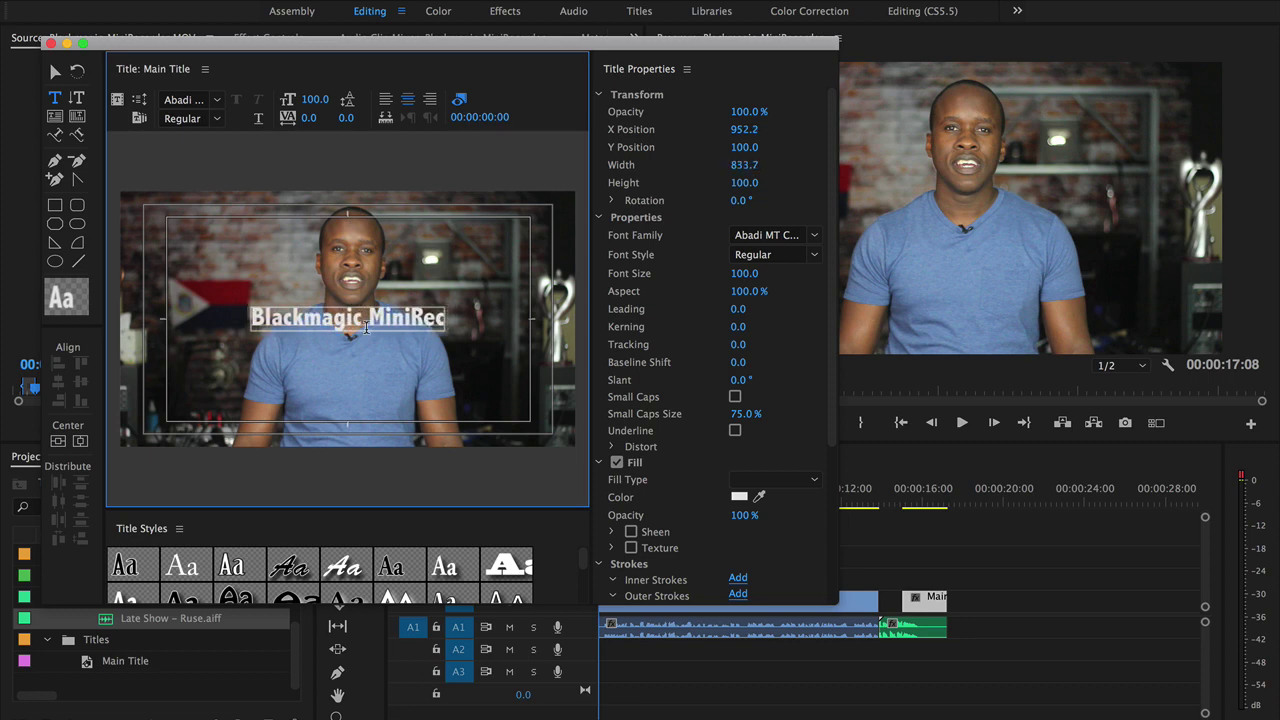
key(Return)
text(Review)
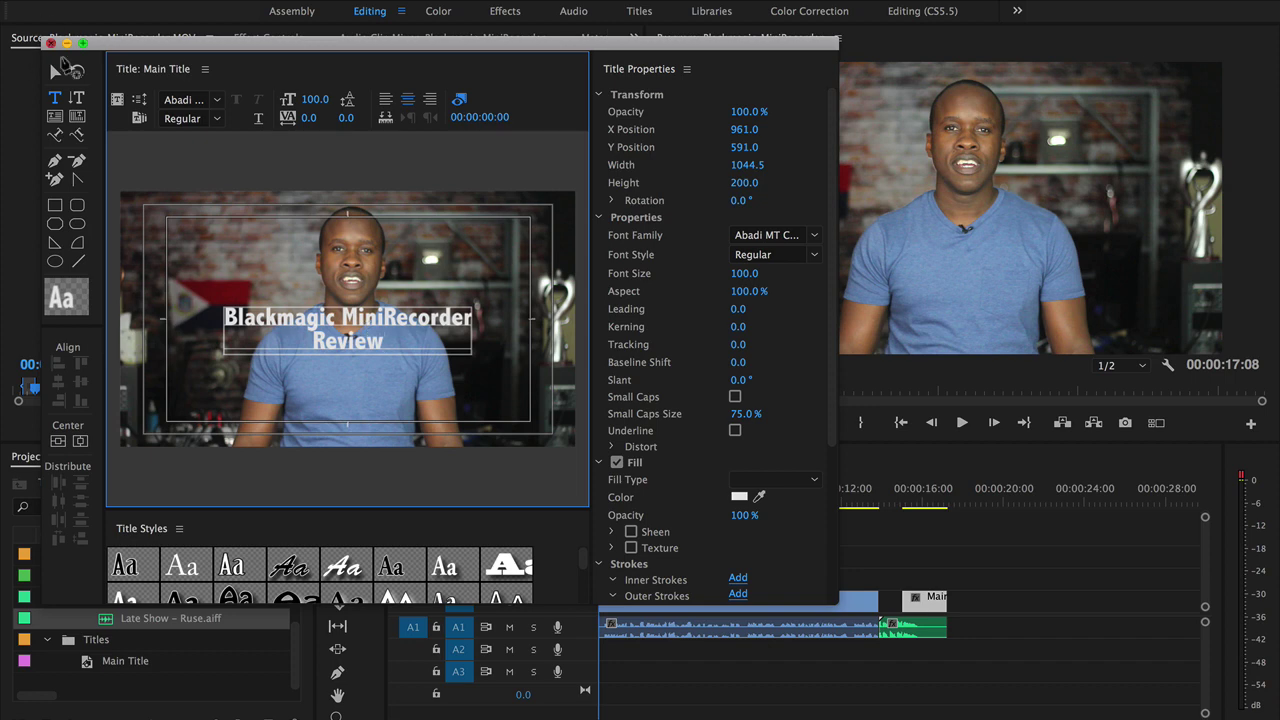
Close the title editor and play the sequence from 00:00:07:27 to review the title.
click(50, 44)
click(760, 489)
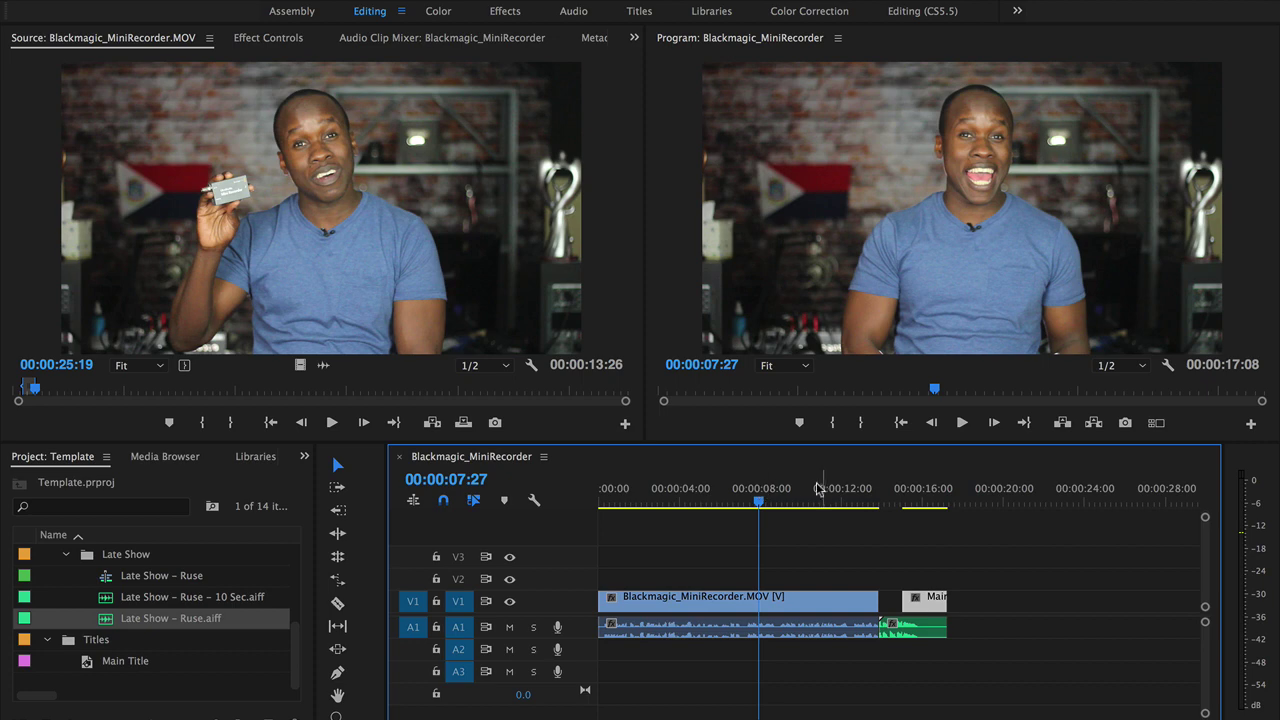
key(space)
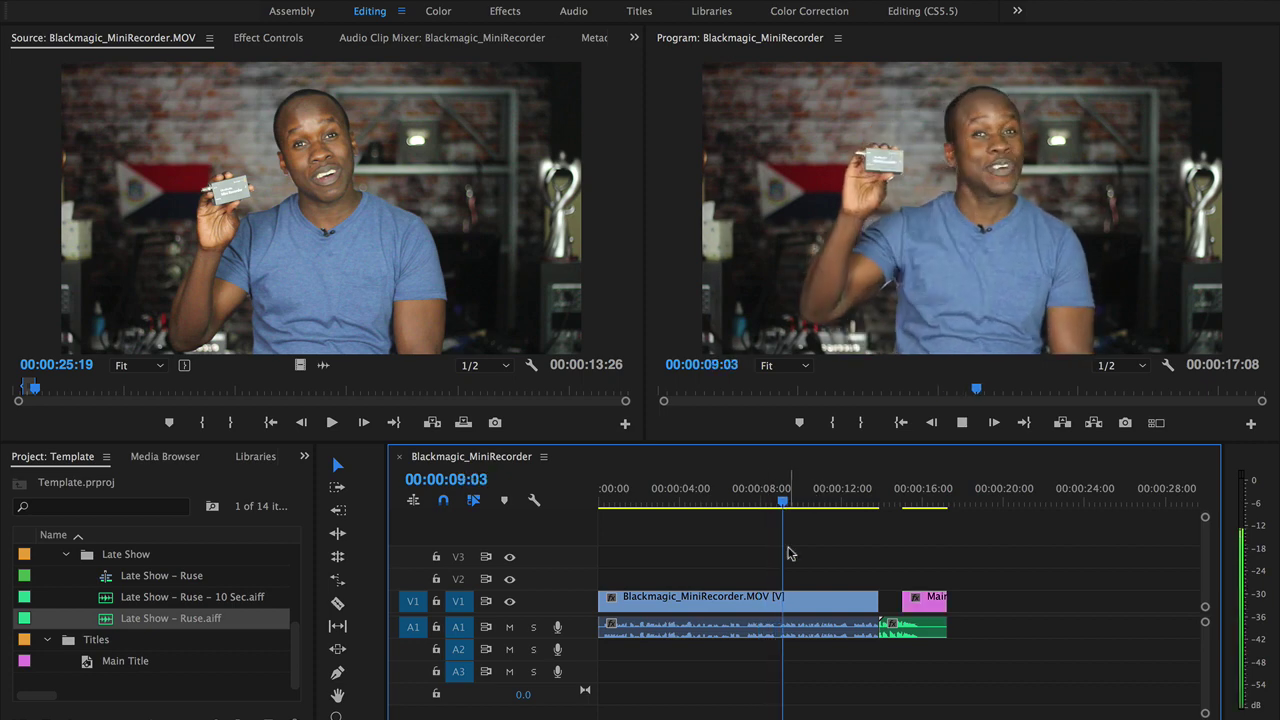